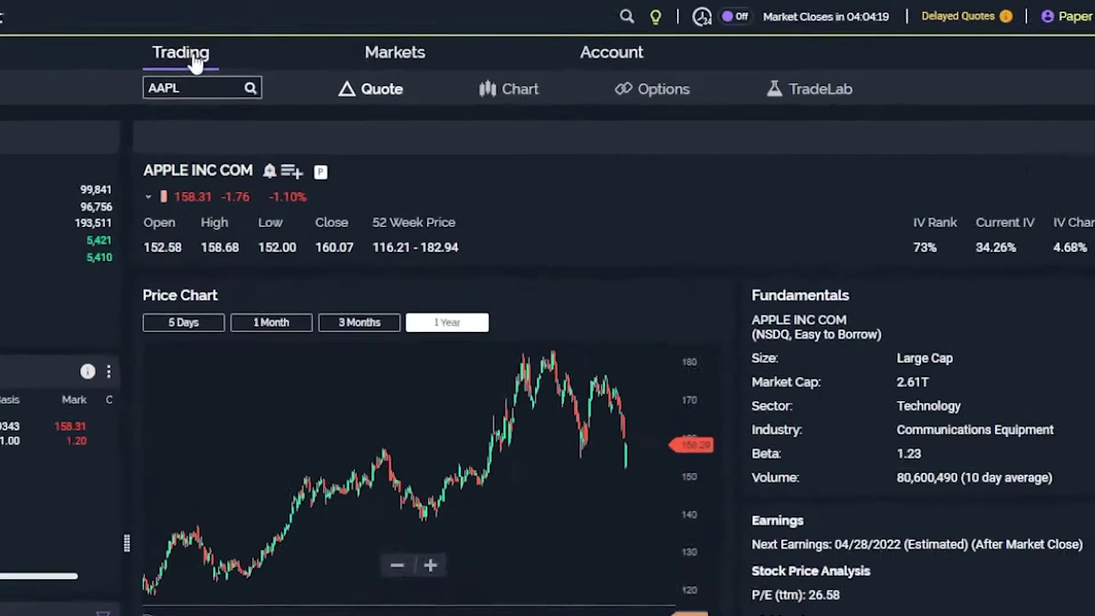
Open the options chain and load it for the symbol MSFT.
mouse_move(215, 35)
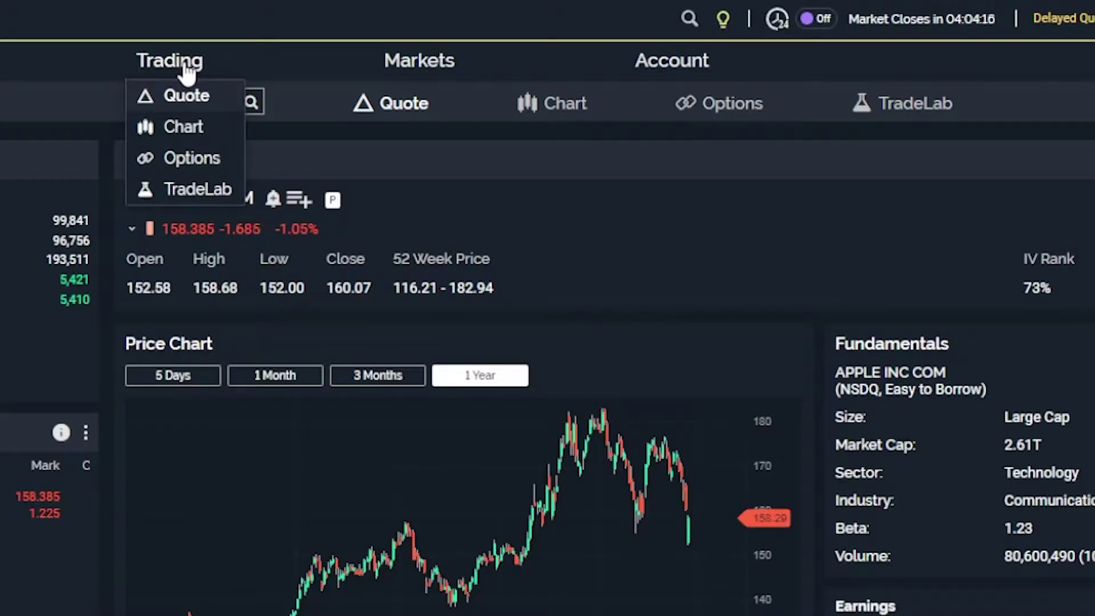
click(732, 106)
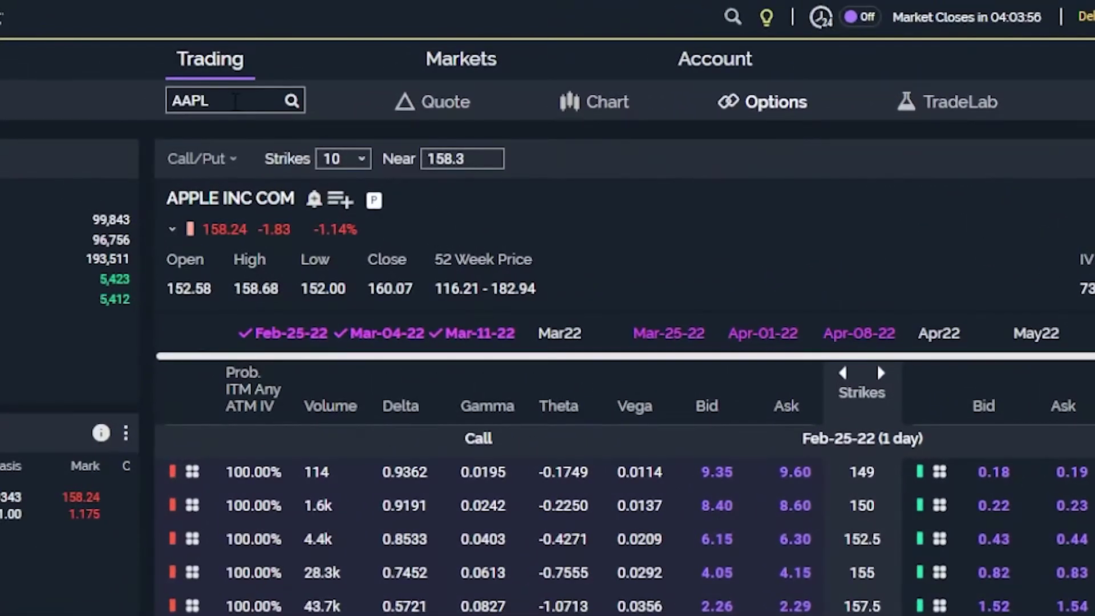
click(236, 102)
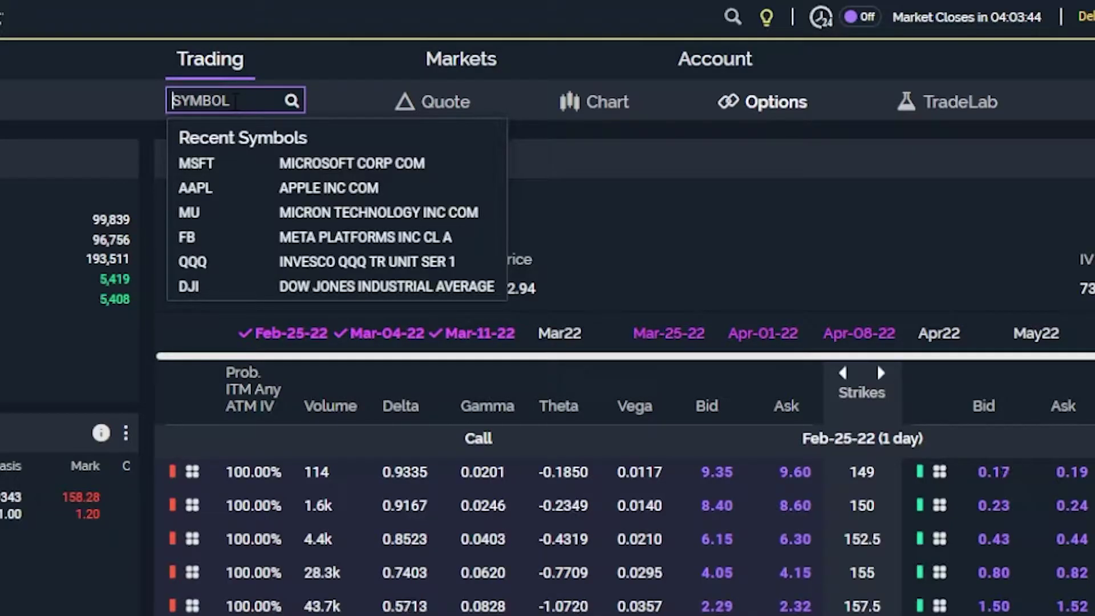
text(MSF)
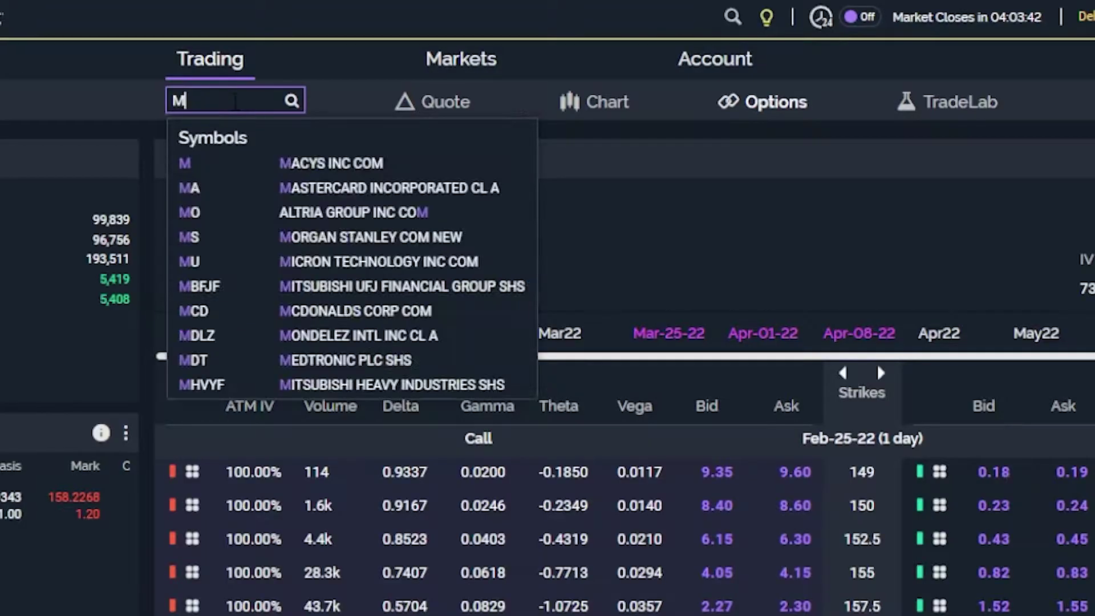
text(T)
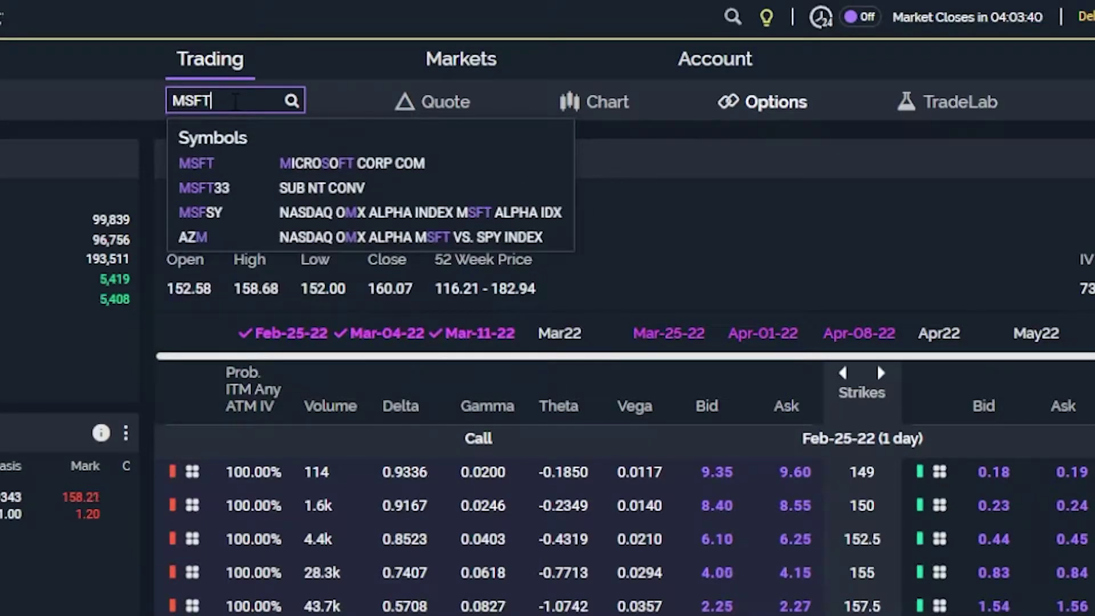
key(Return)
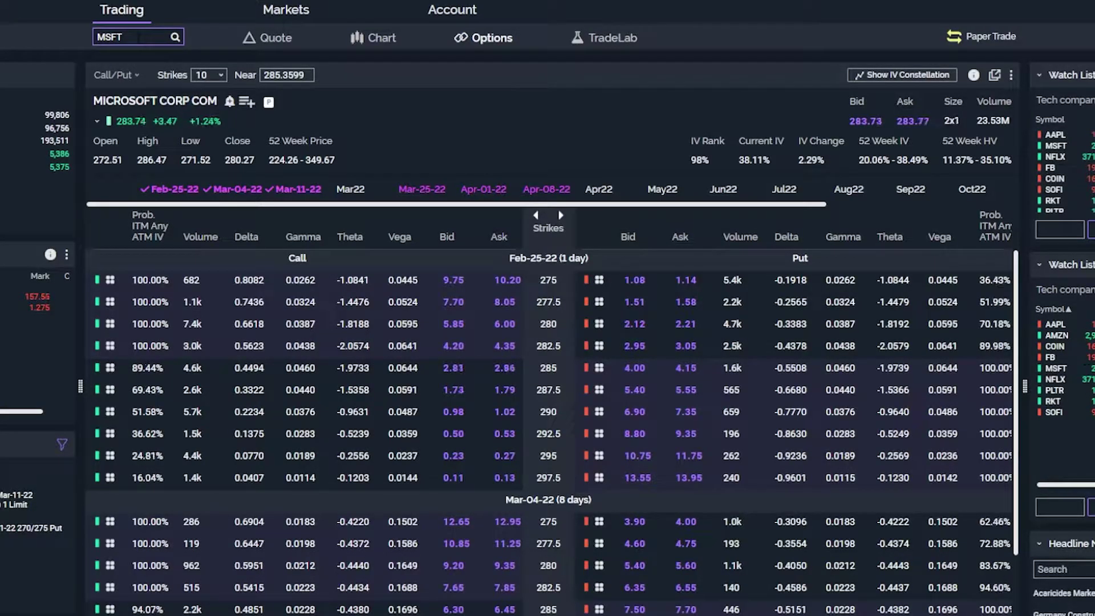
Limit the MSFT option chain to the Mar-04-22 expiration and set the number of strikes to 20.
scroll(319, 259, down, 3)
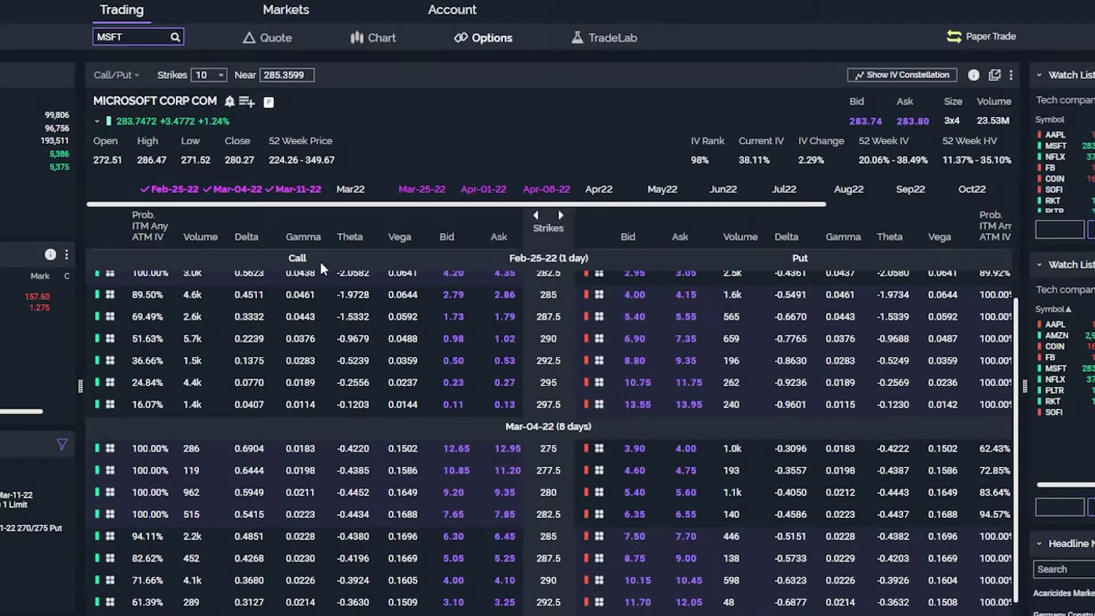
scroll(319, 259, down, 2)
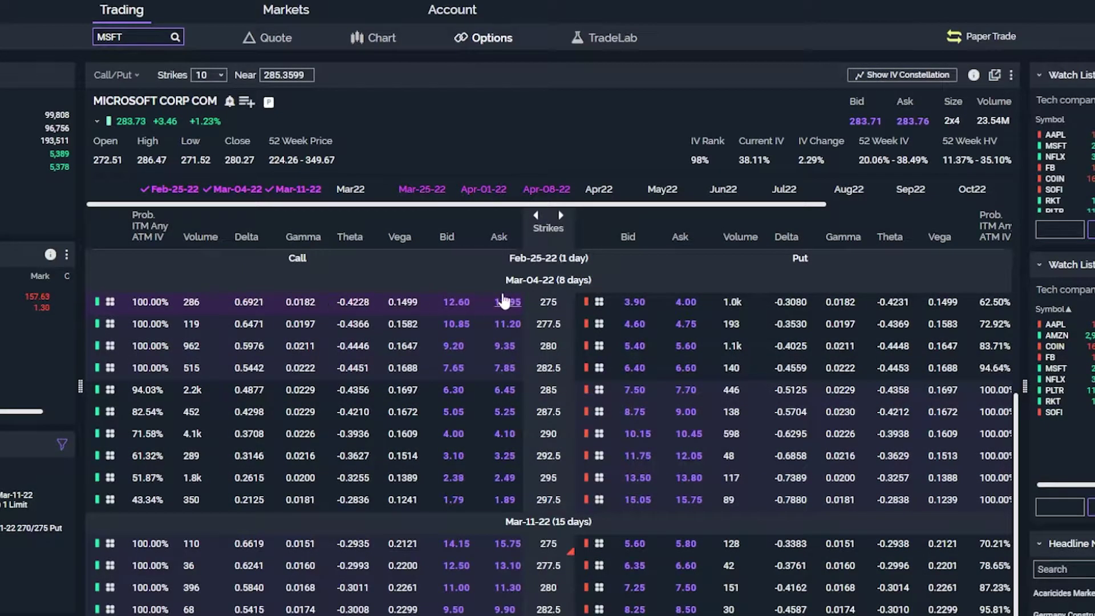
scroll(524, 511, down, 1)
scroll(524, 514, up, 5)
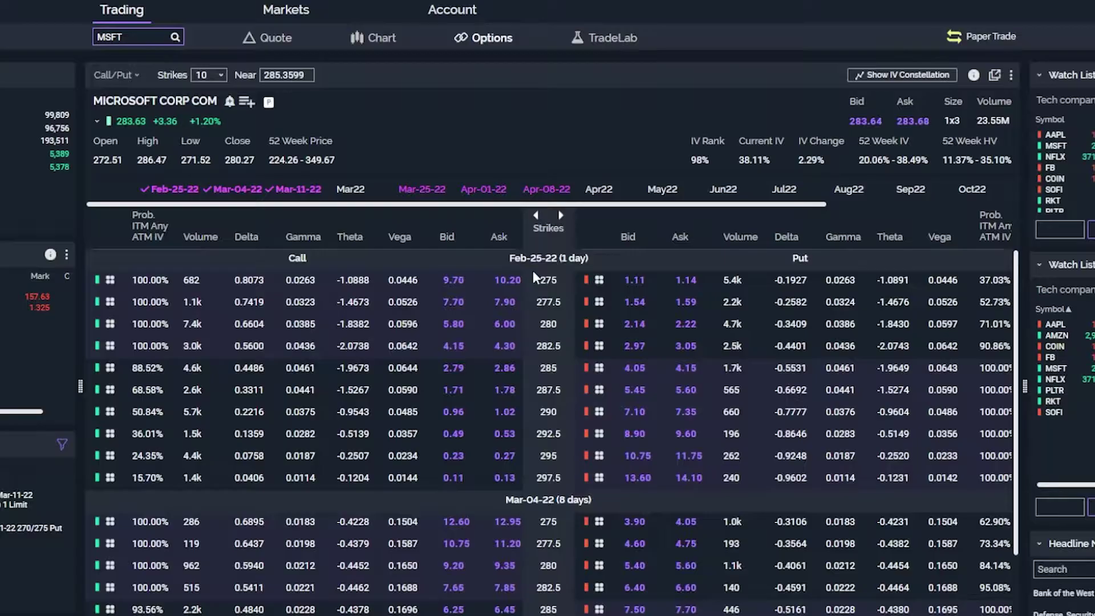
click(165, 192)
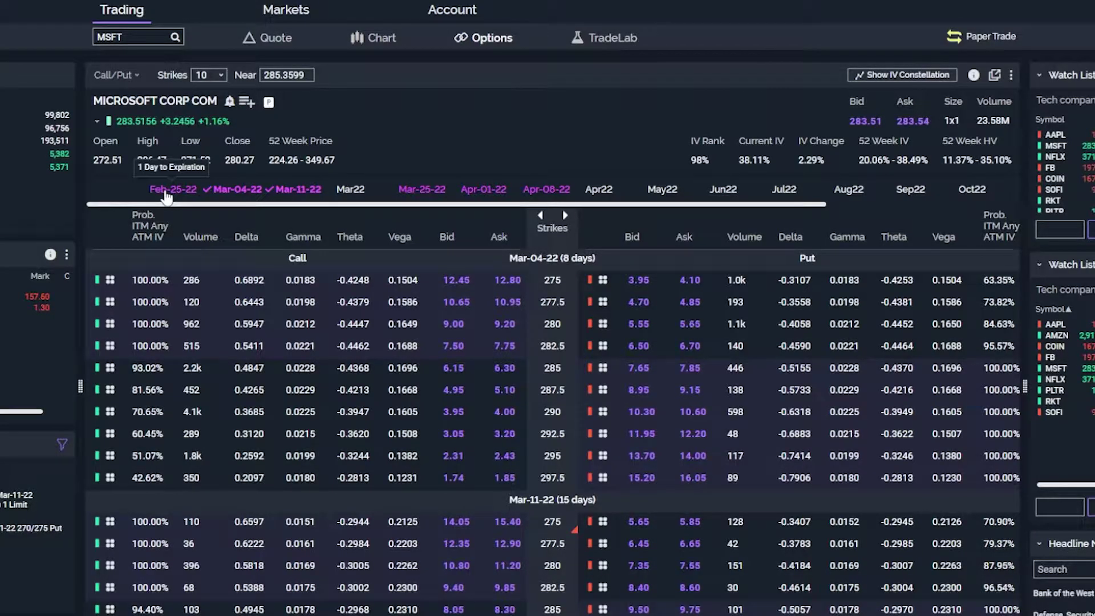
click(358, 198)
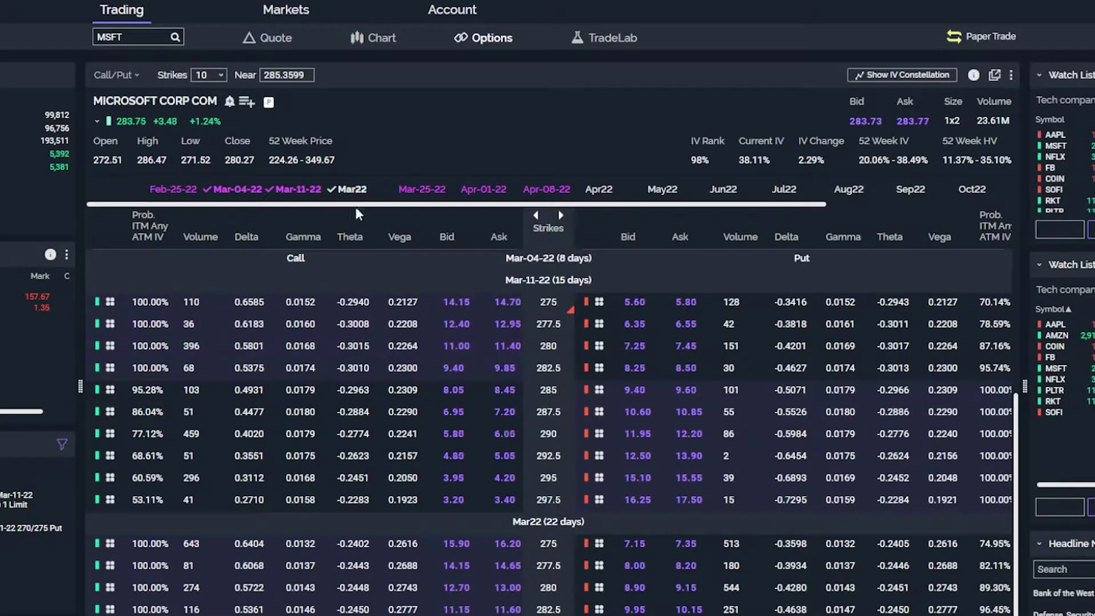
click(341, 197)
click(313, 195)
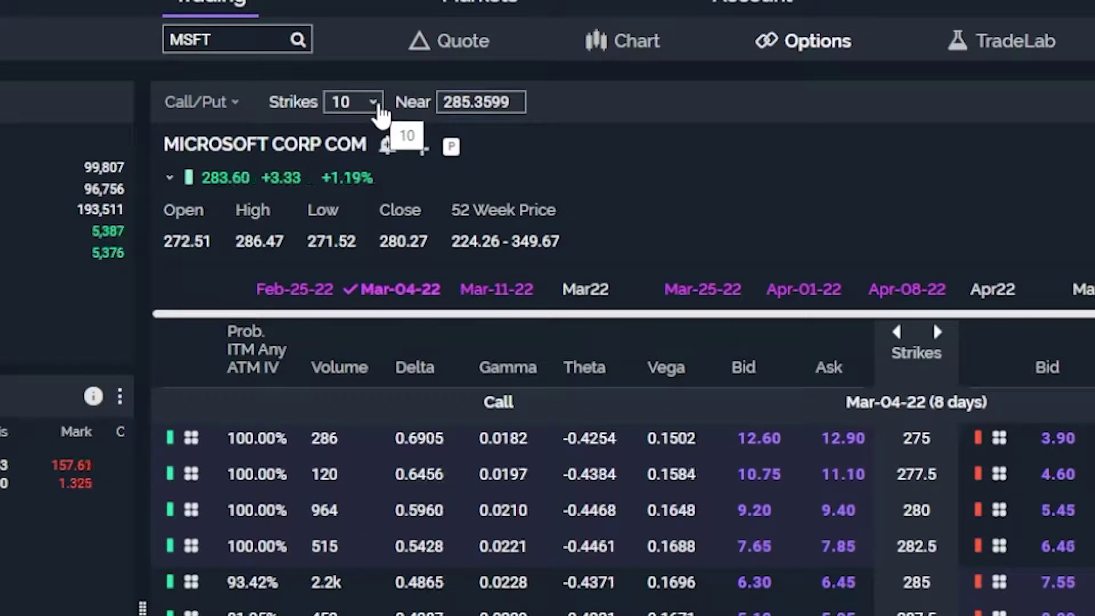
click(372, 108)
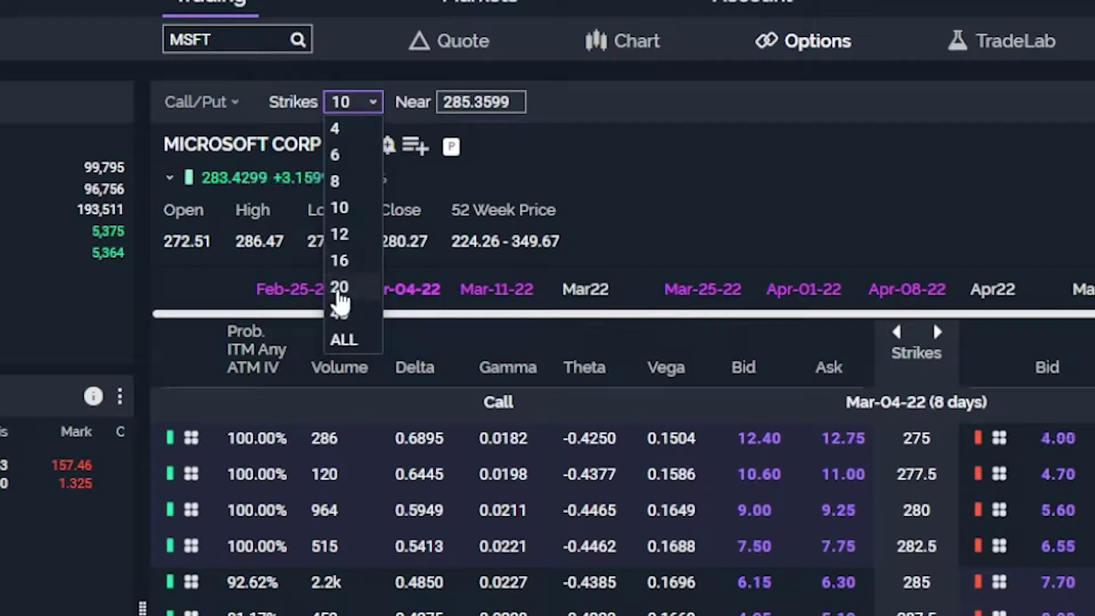
click(342, 288)
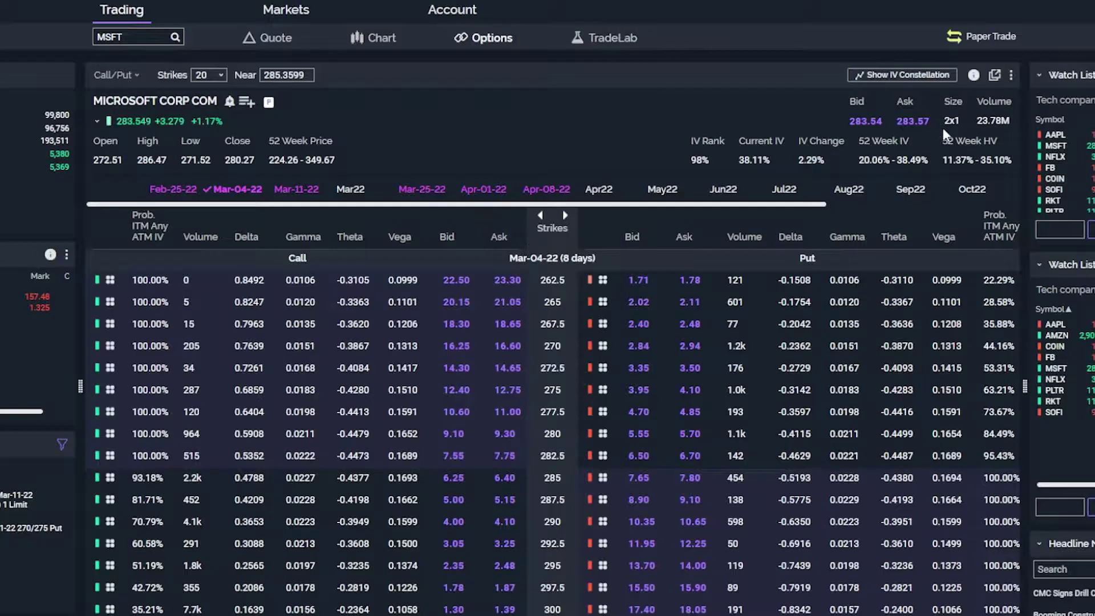
Customize the chain's columns: remove Prob. ITM Any ATM IV, add Extrinsic Value as the first column, and save.
click(1012, 77)
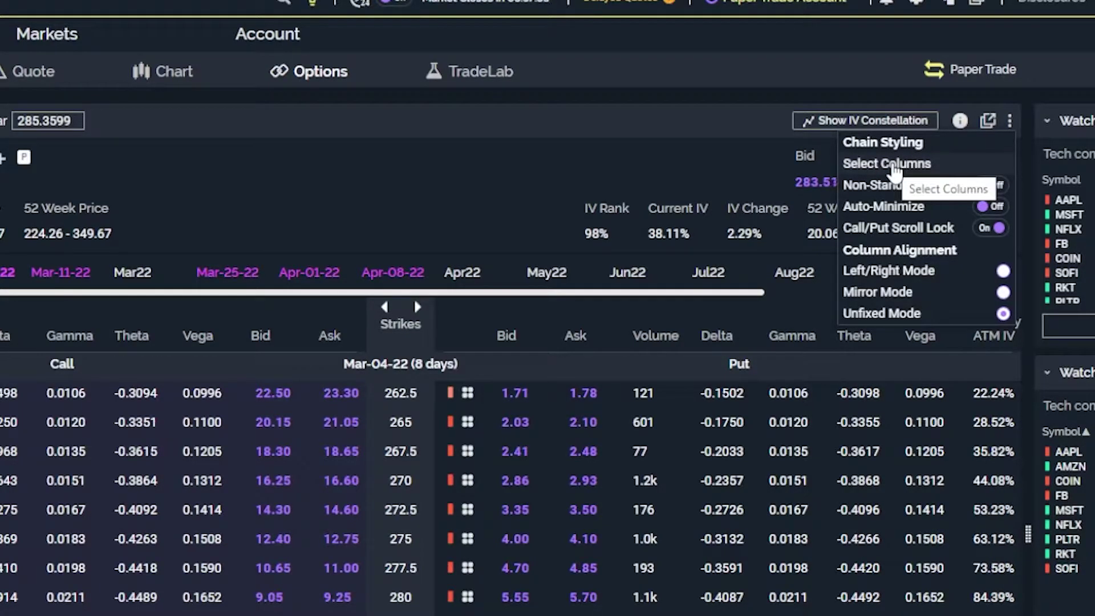
click(892, 165)
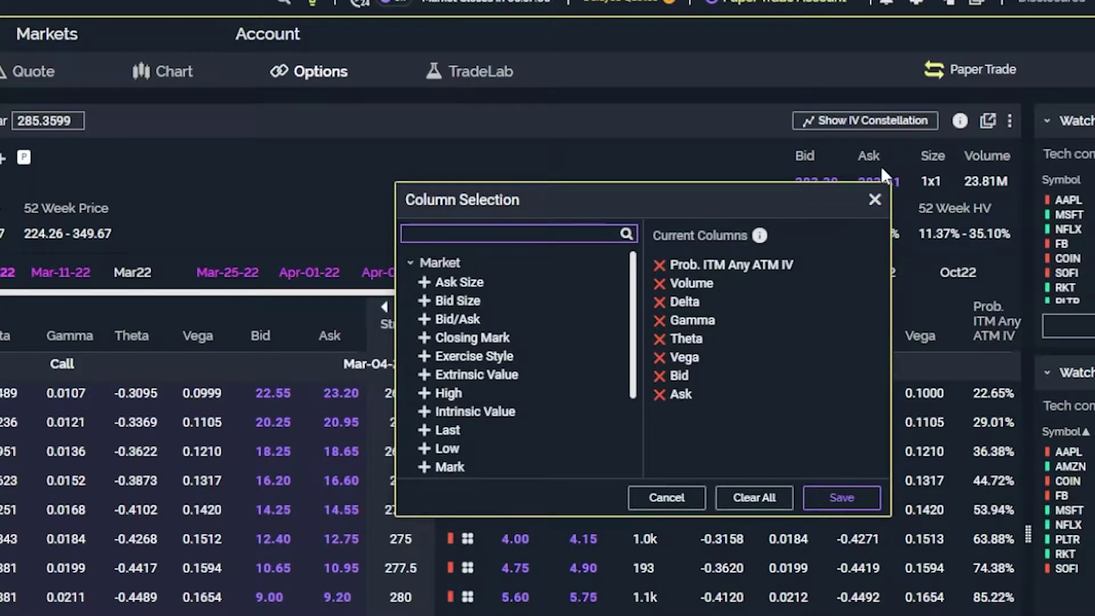
click(663, 270)
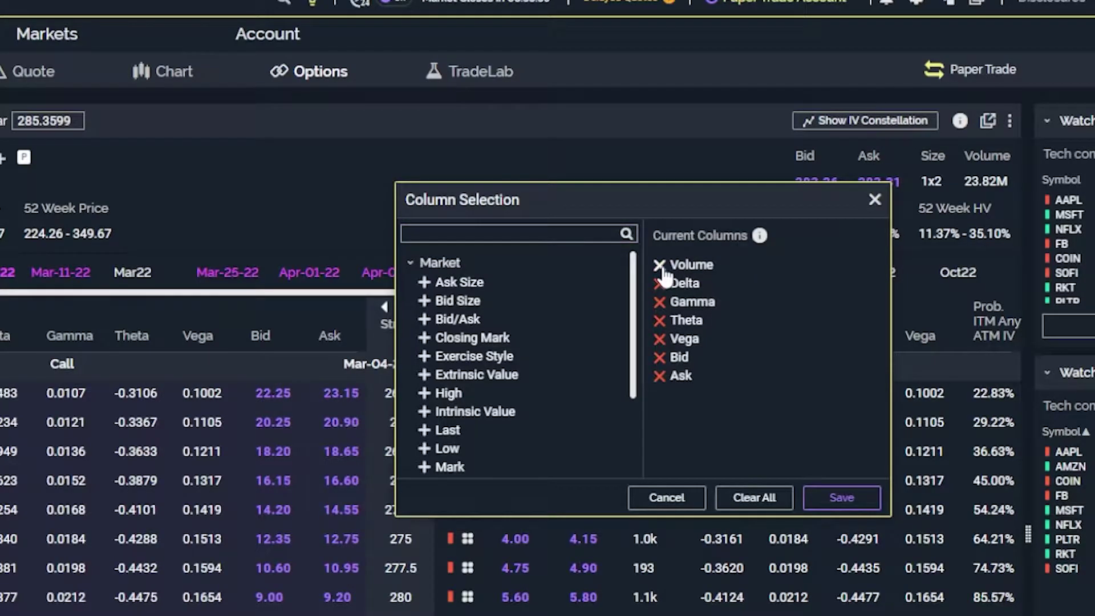
scroll(473, 325, down, 3)
scroll(451, 320, up, 3)
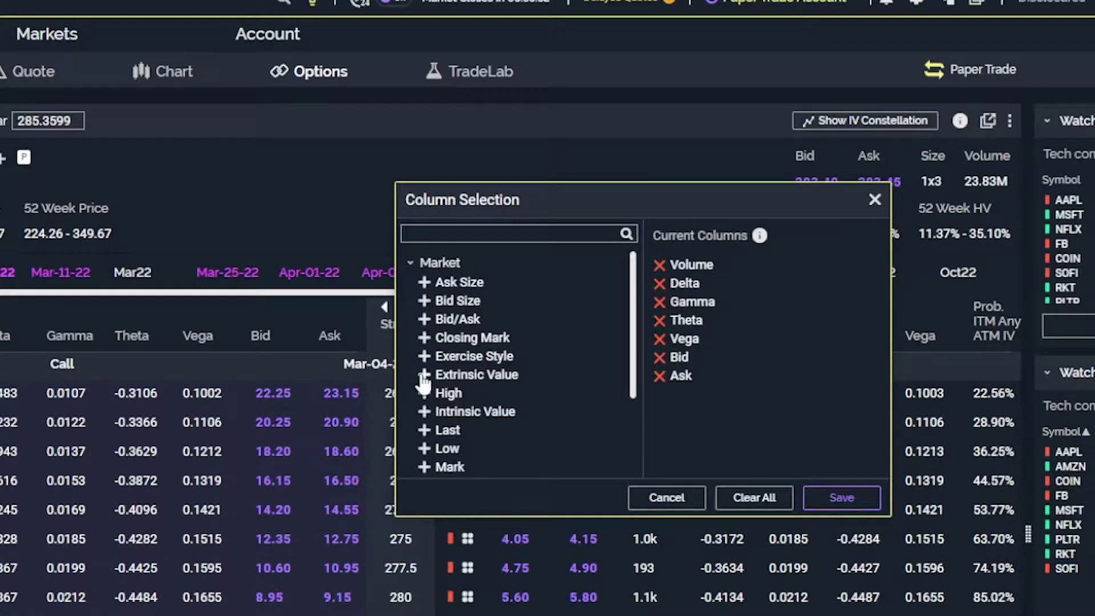
click(424, 375)
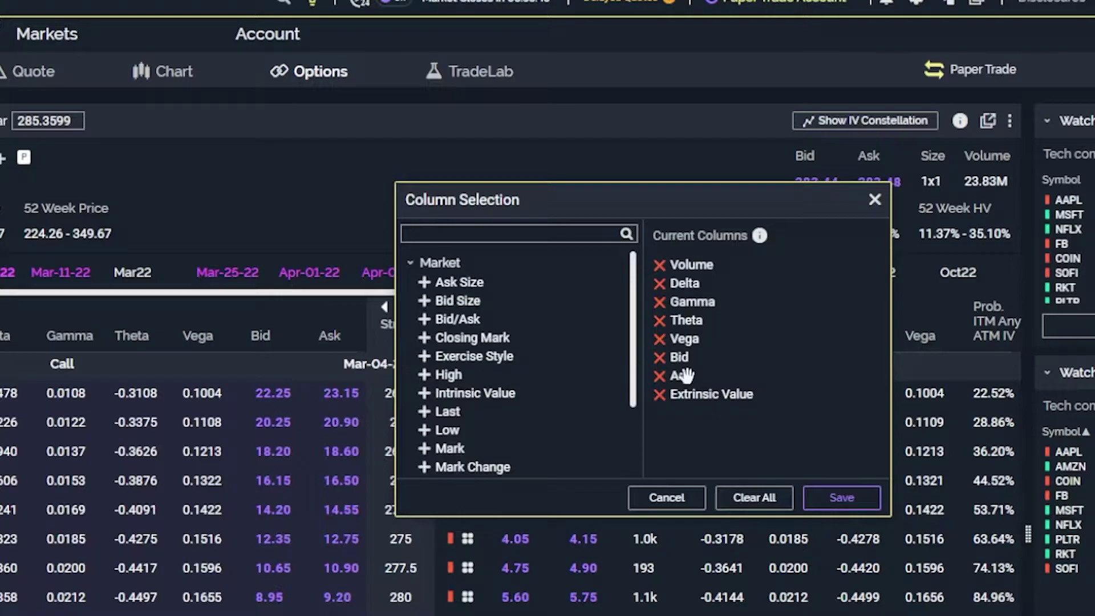
drag(710, 395, 709, 280)
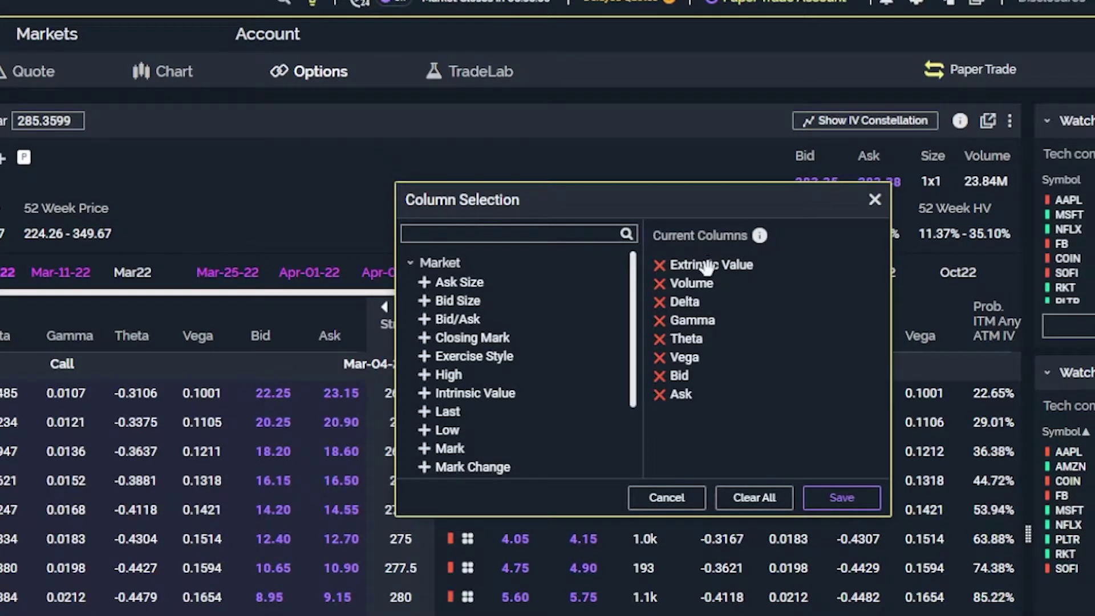
click(826, 506)
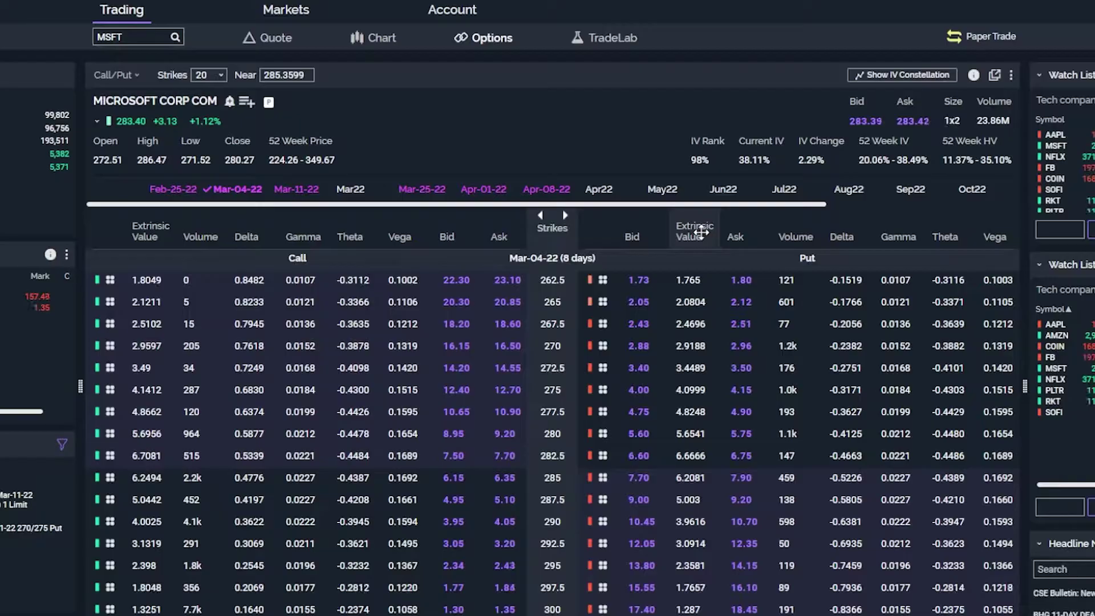
Reorder the put-side columns so that Extrinsic Value comes last, with Volume directly before it.
drag(697, 231, 996, 233)
drag(745, 237, 962, 233)
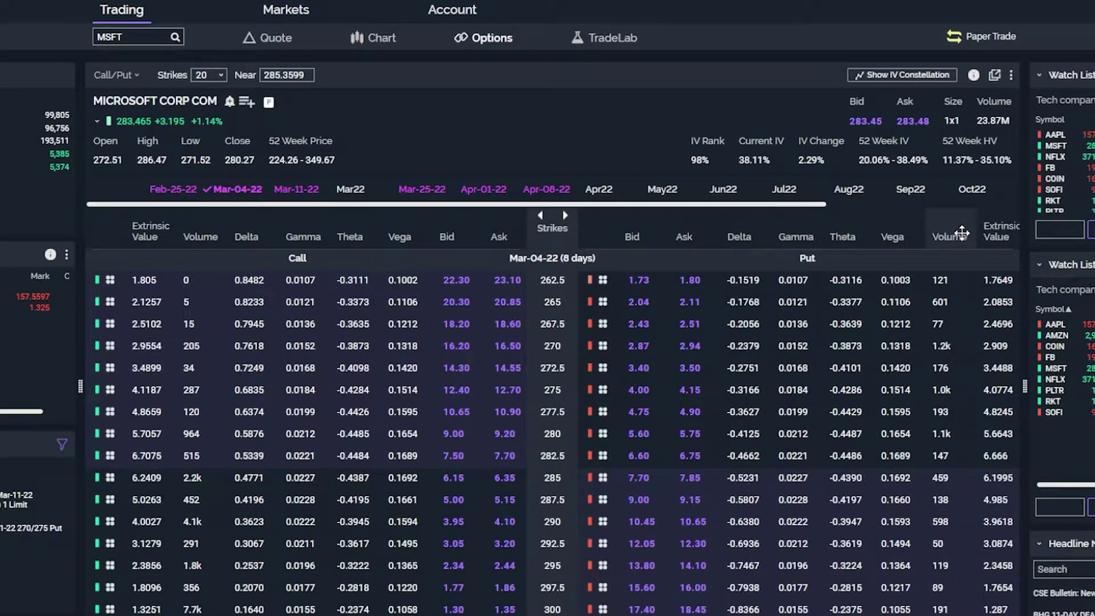
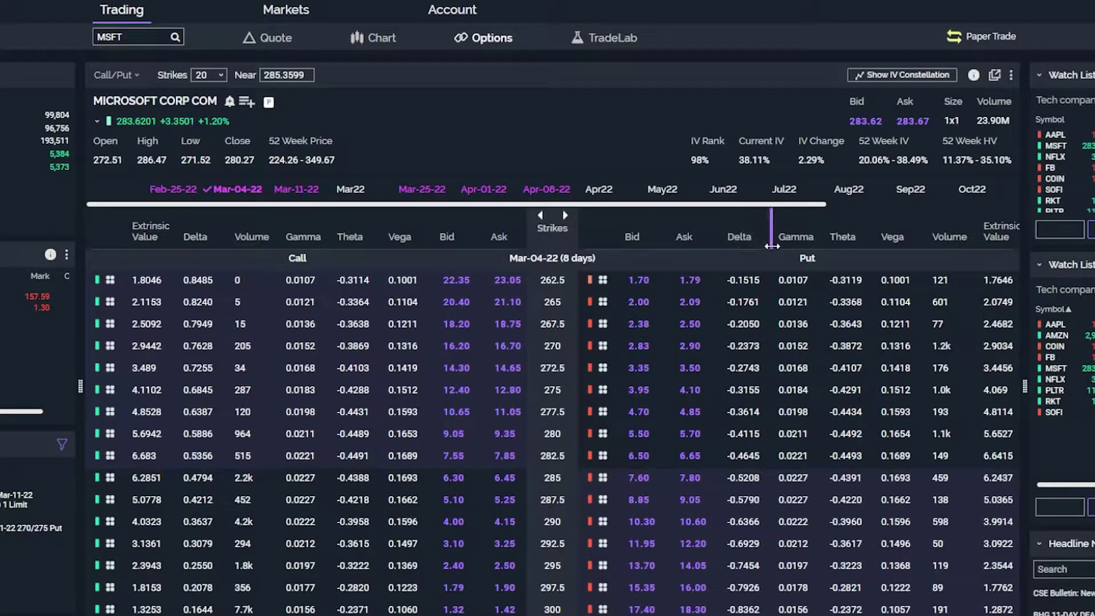
click(1014, 77)
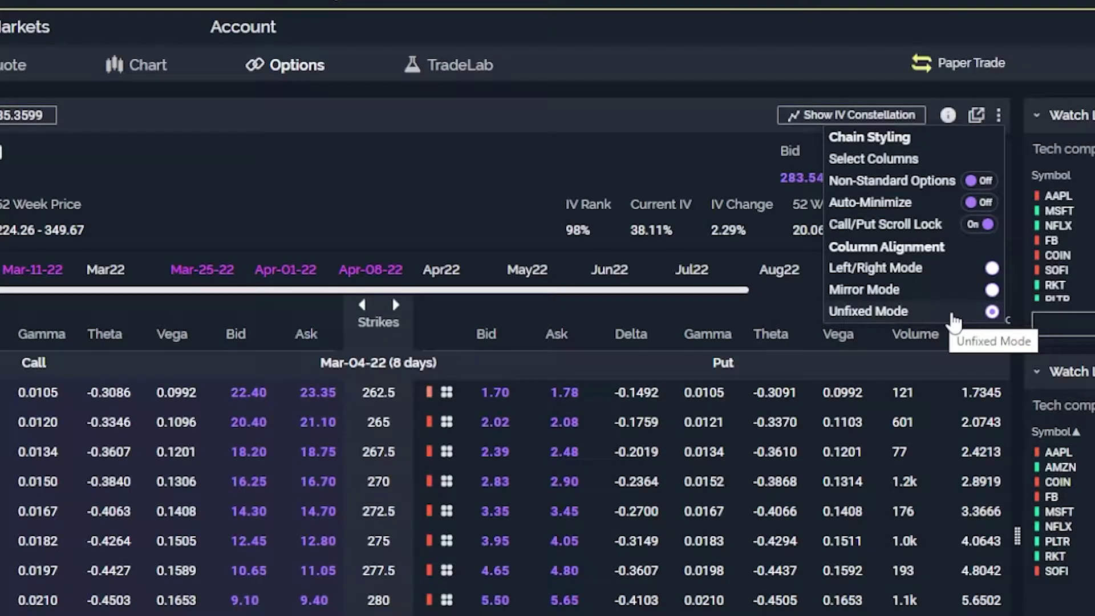
click(572, 164)
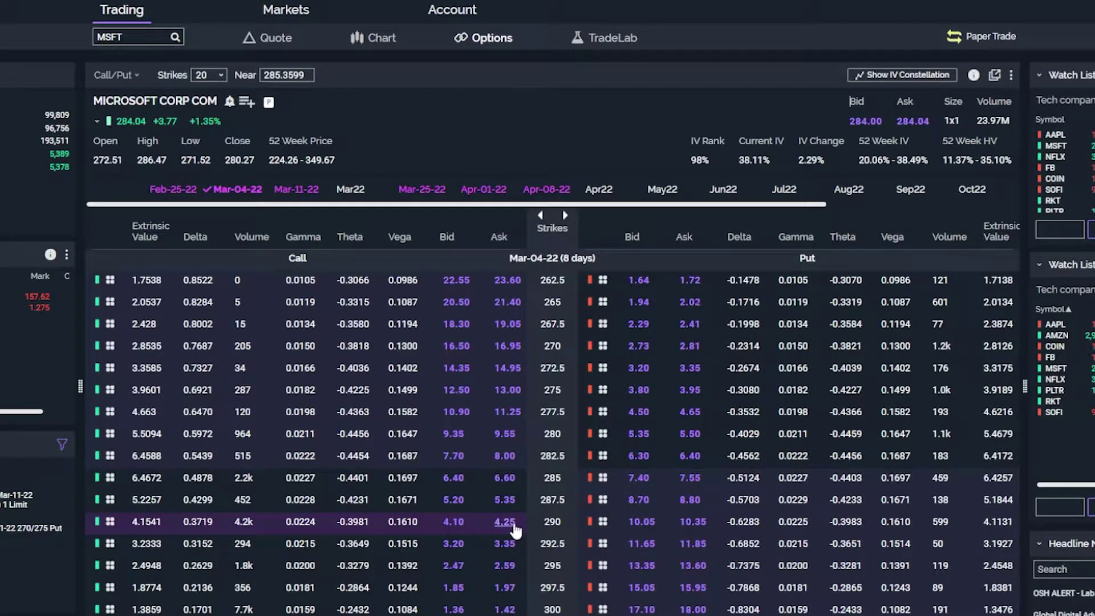
Start a buy order for the Mar-04-22 290 call with a quantity of 2 and a limit price of 4.25.
click(513, 525)
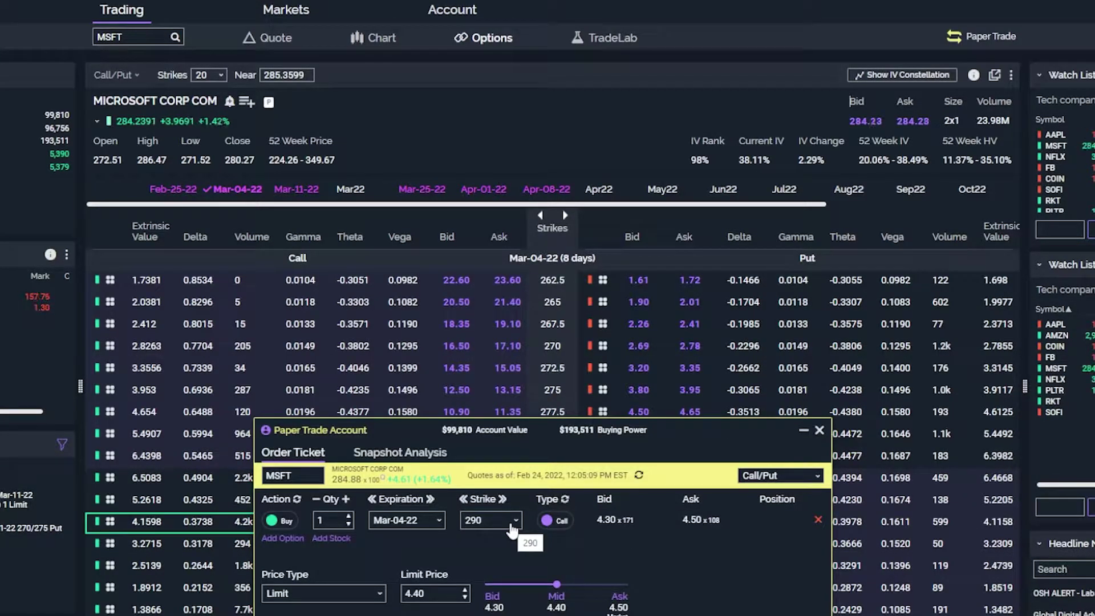
drag(531, 431, 536, 223)
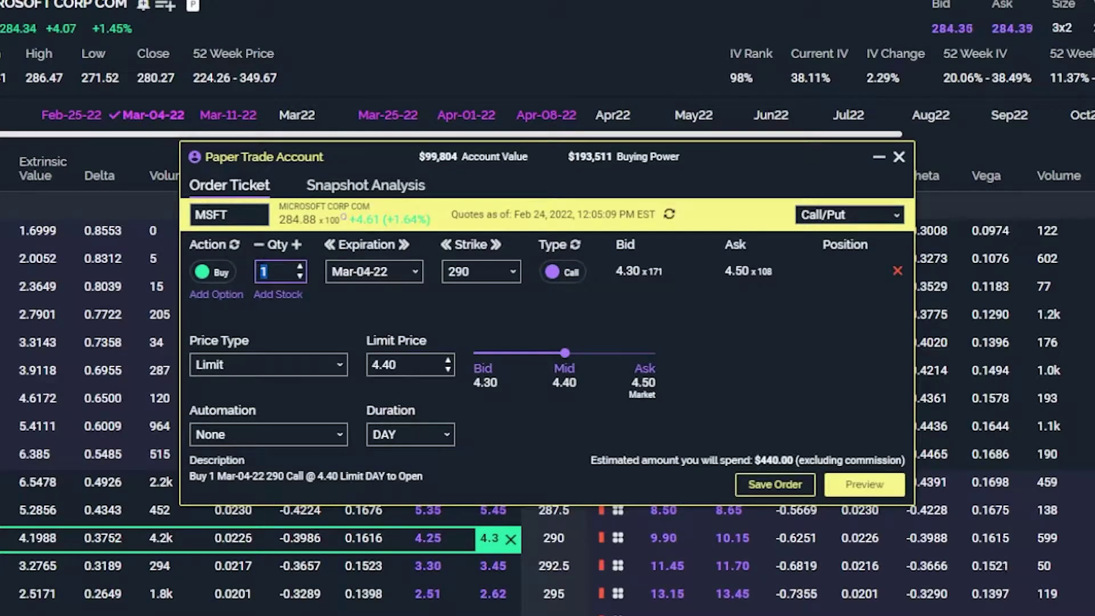
key(BackSpace)
text(2)
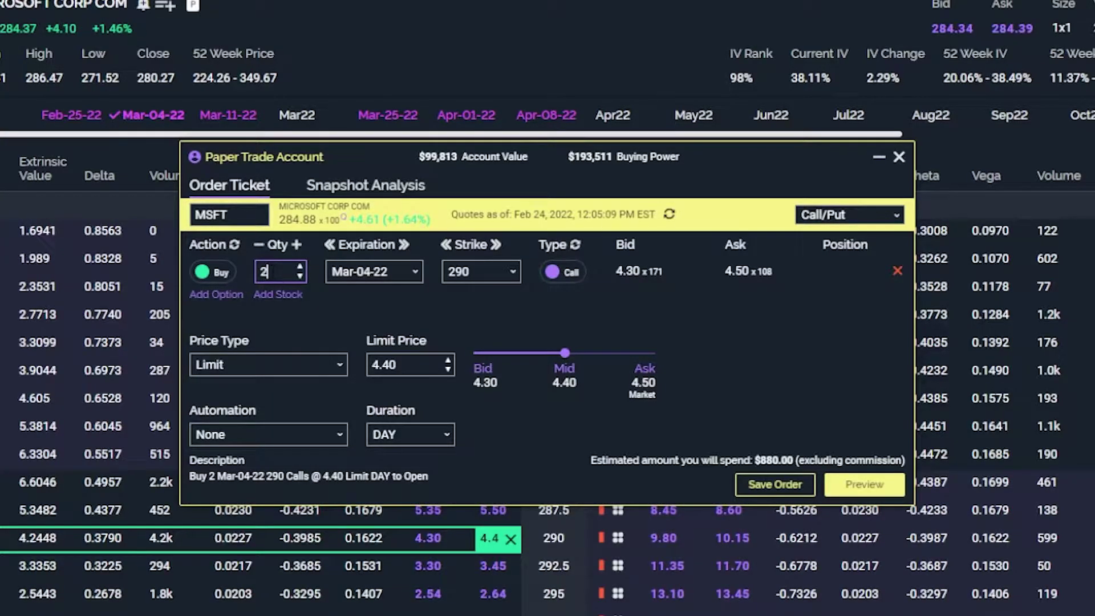
drag(397, 365, 352, 358)
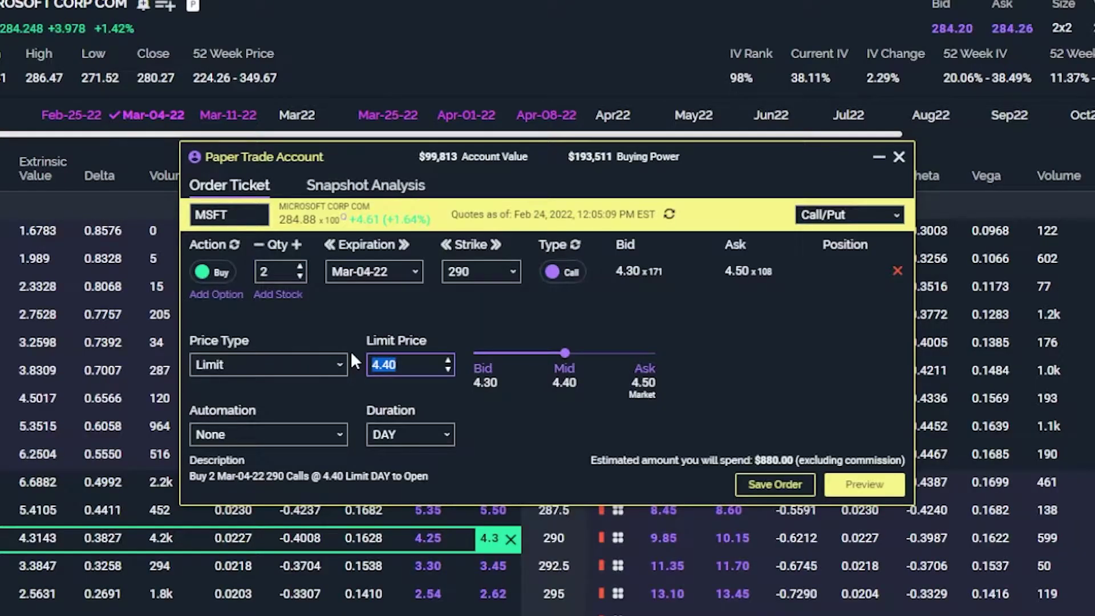
text(4)
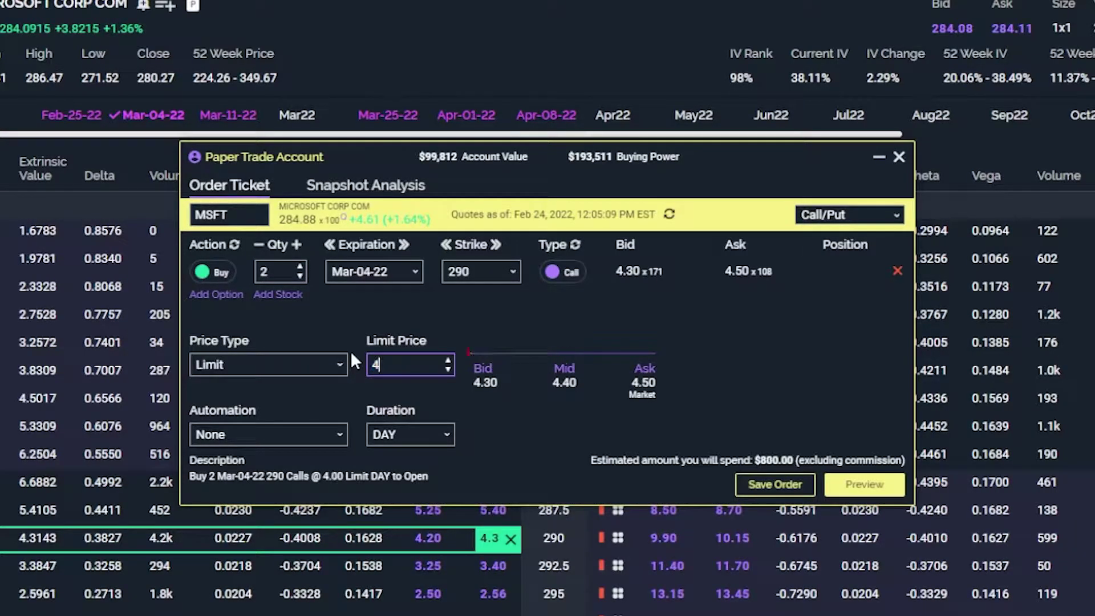
text(.25)
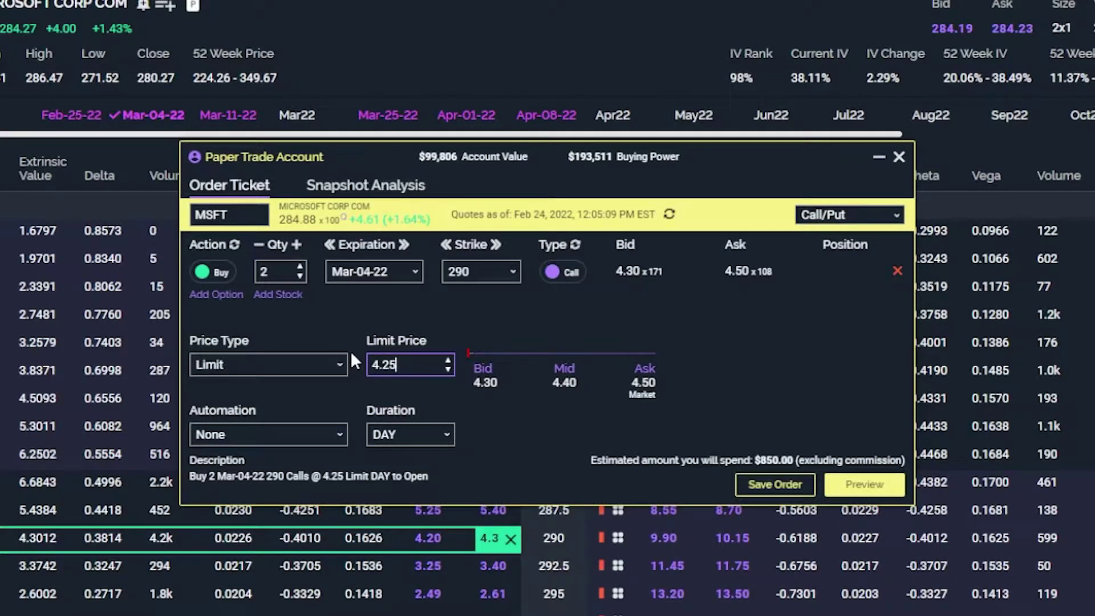
Set the order's duration to GTC (Good Until Canceled), then preview and send the paper trade.
click(429, 436)
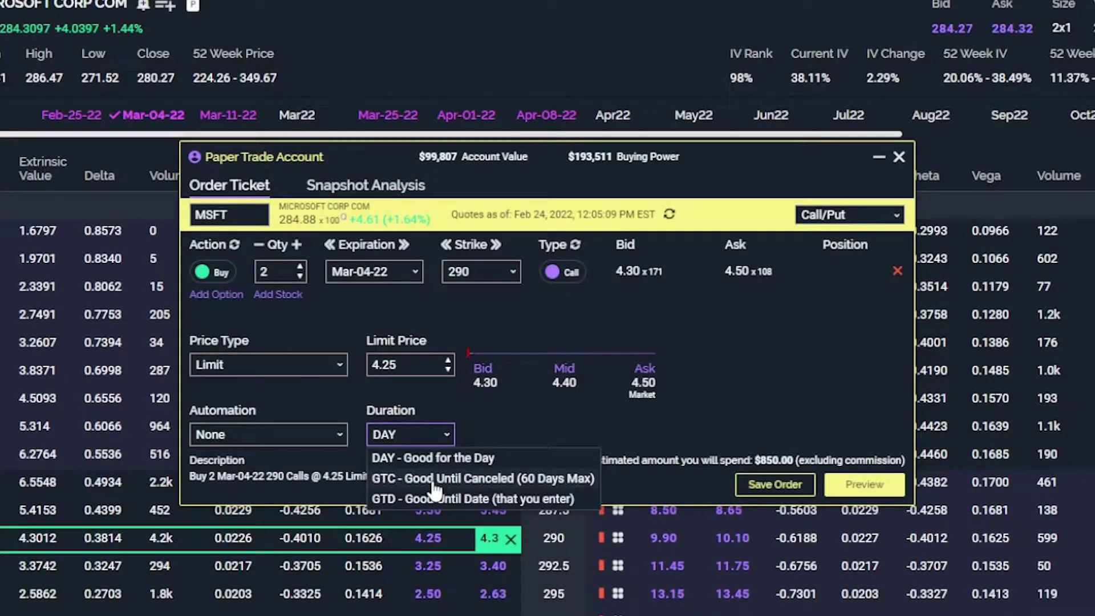
click(431, 480)
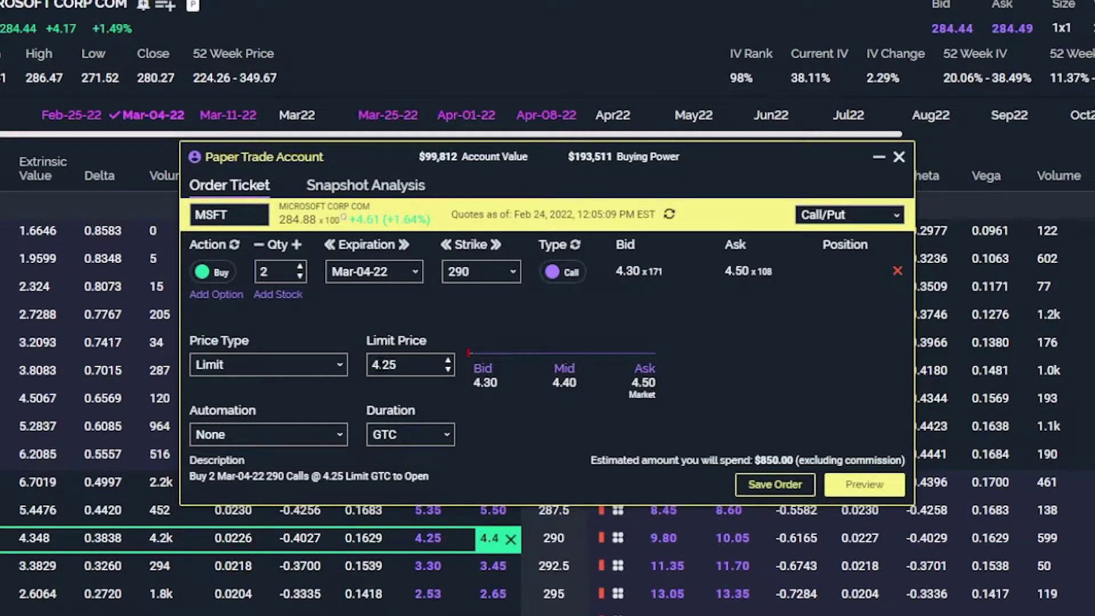
click(846, 494)
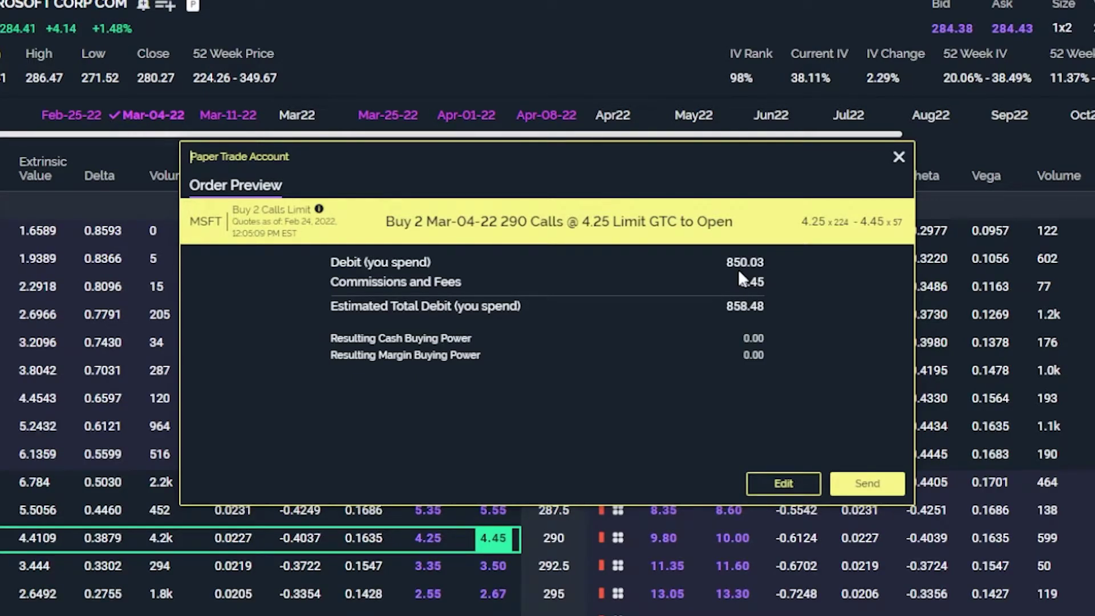
click(866, 482)
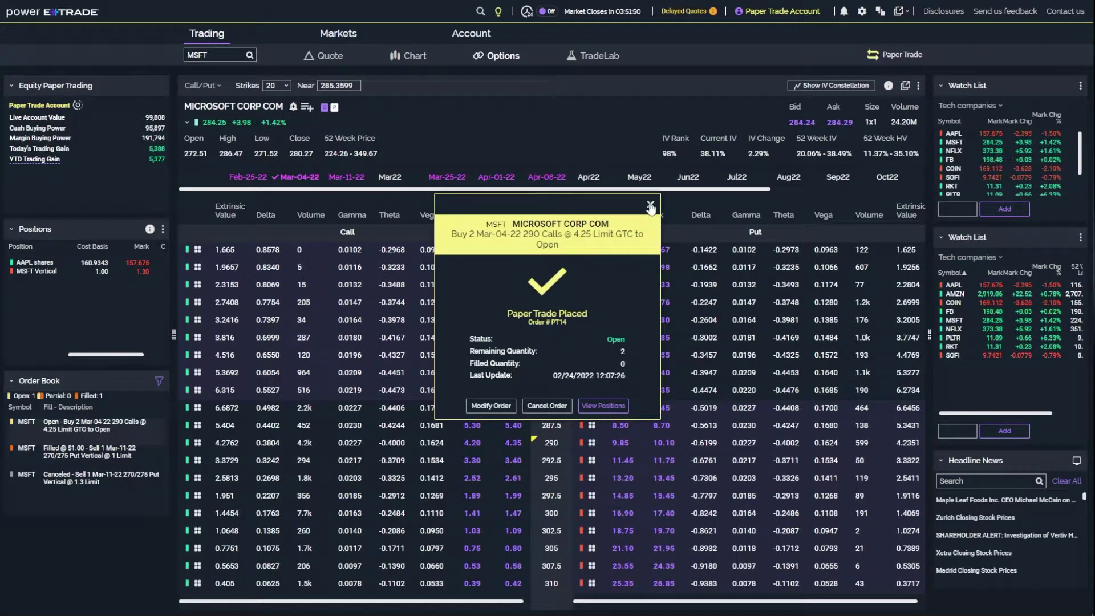
Cancel the open MSFT order for two Mar-04-22 290 calls from the order book.
click(651, 206)
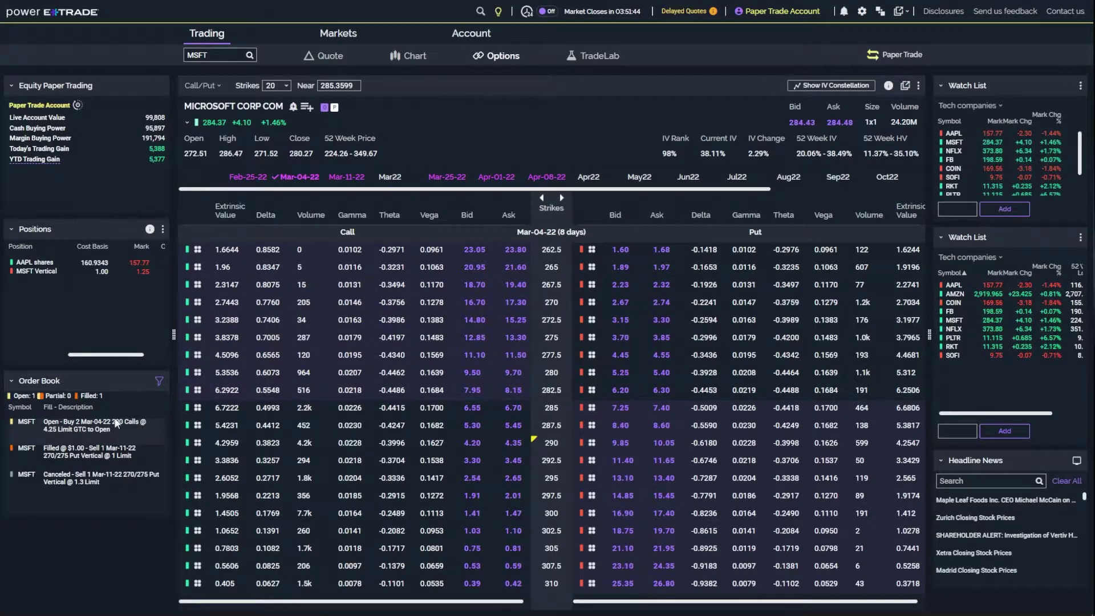
click(49, 426)
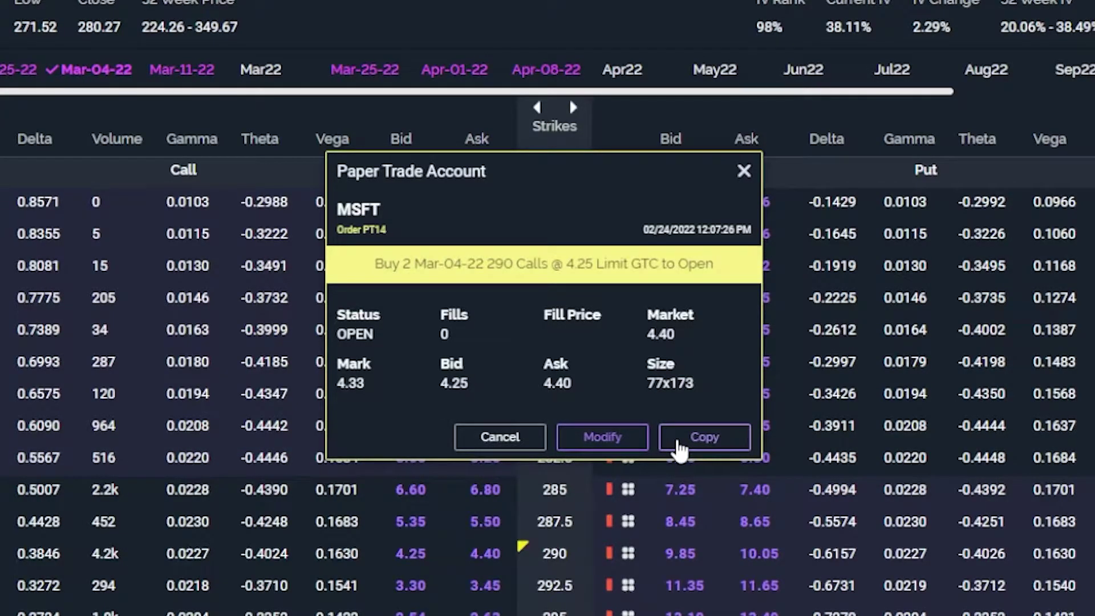
click(497, 440)
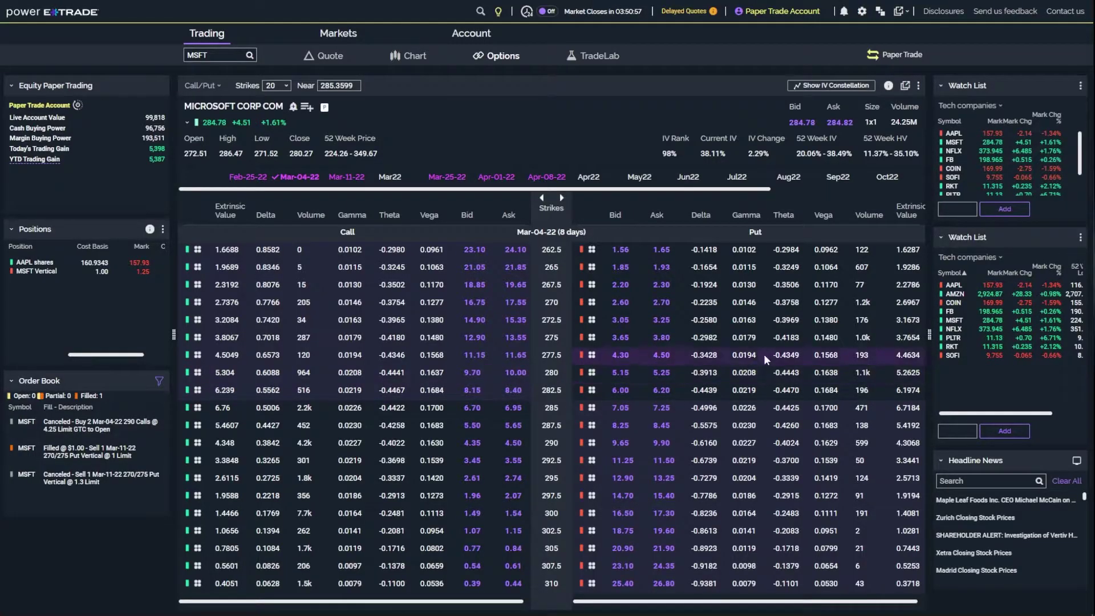
Open the options chain for COIN from the watch list and show only the Mar22 expiration.
click(977, 295)
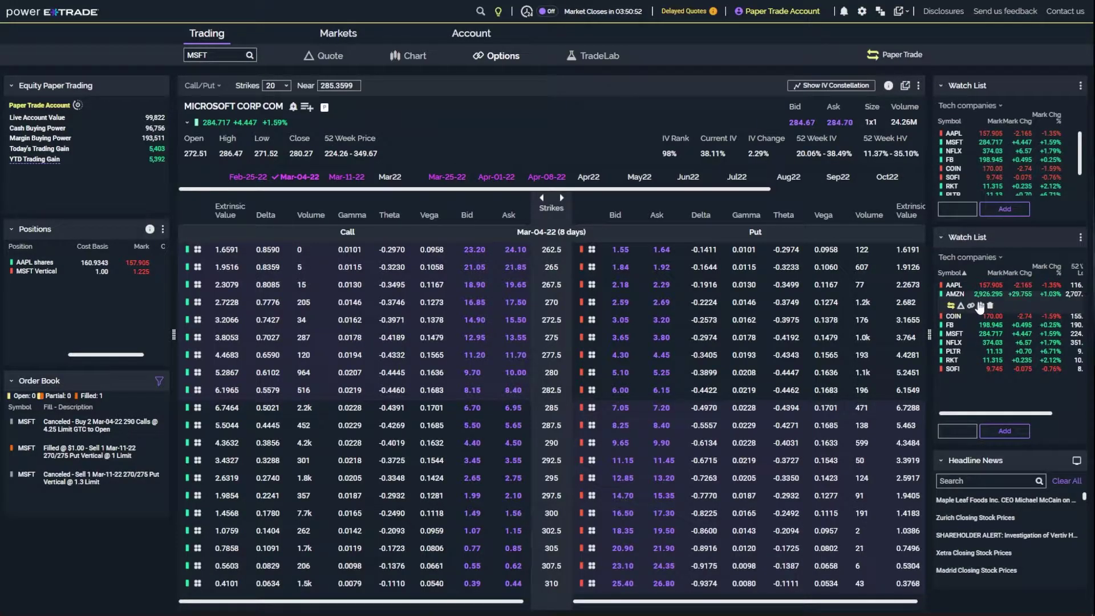
click(953, 316)
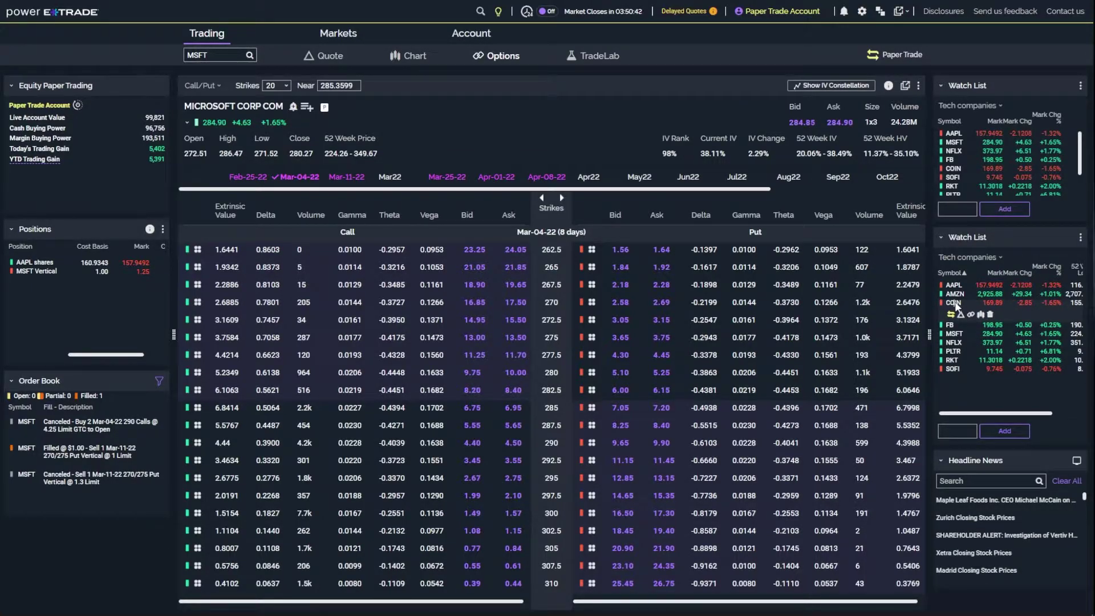
click(958, 305)
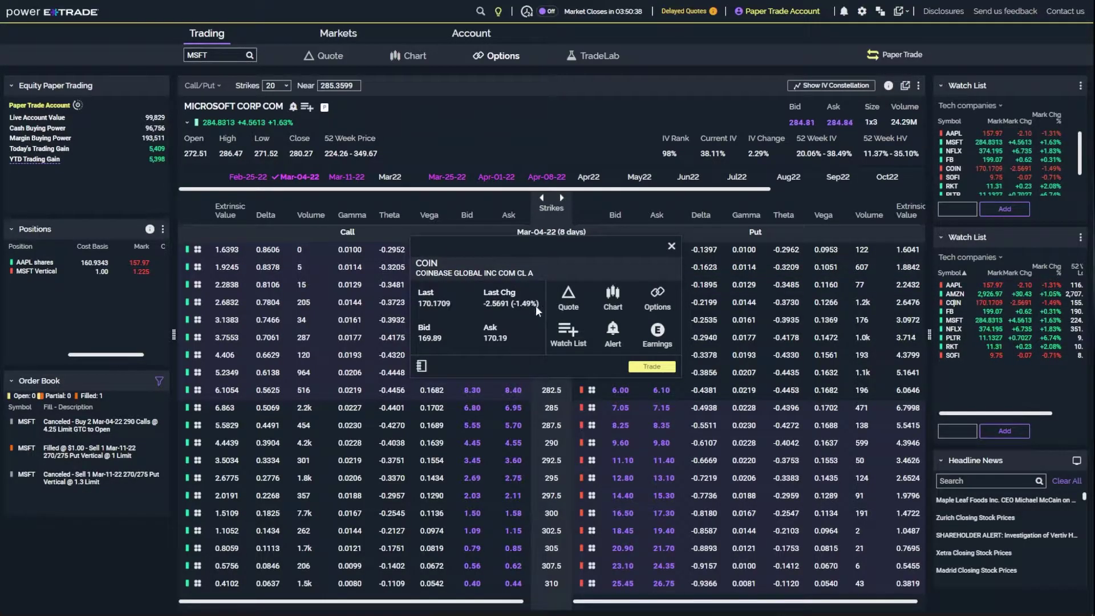
click(657, 298)
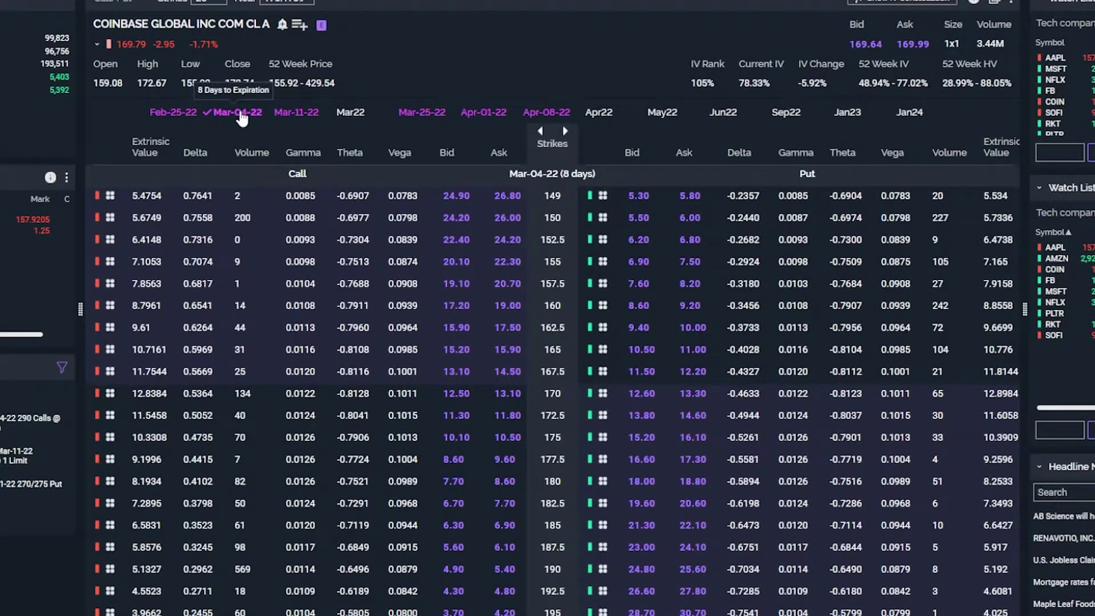
click(240, 112)
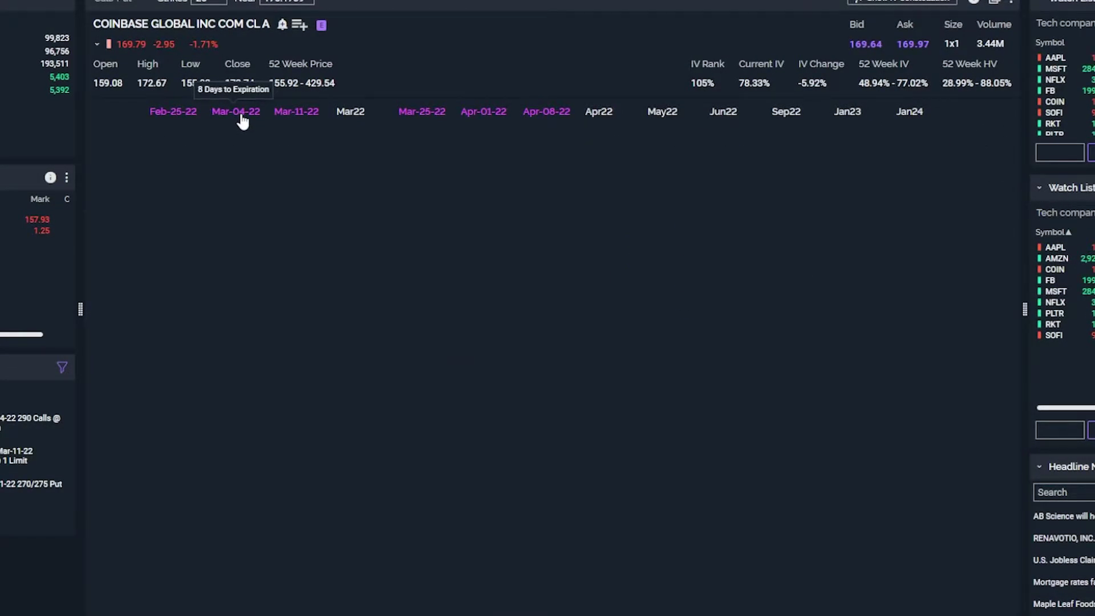
click(351, 113)
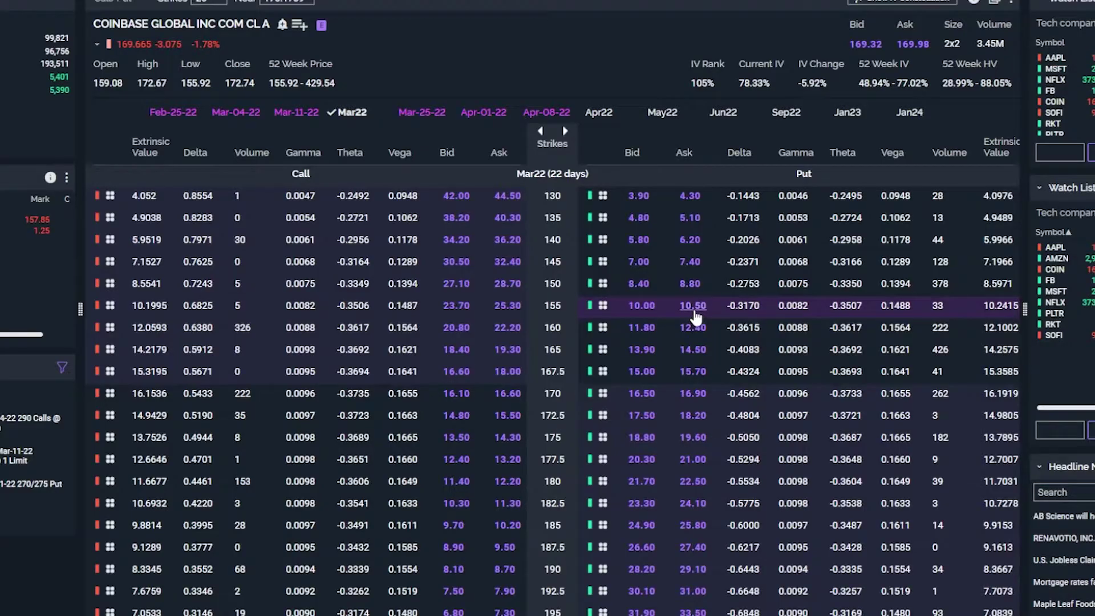
Place a paper trade buying one COIN Mar22 155 put at a 10.00 limit, previewing and sending the order.
click(694, 312)
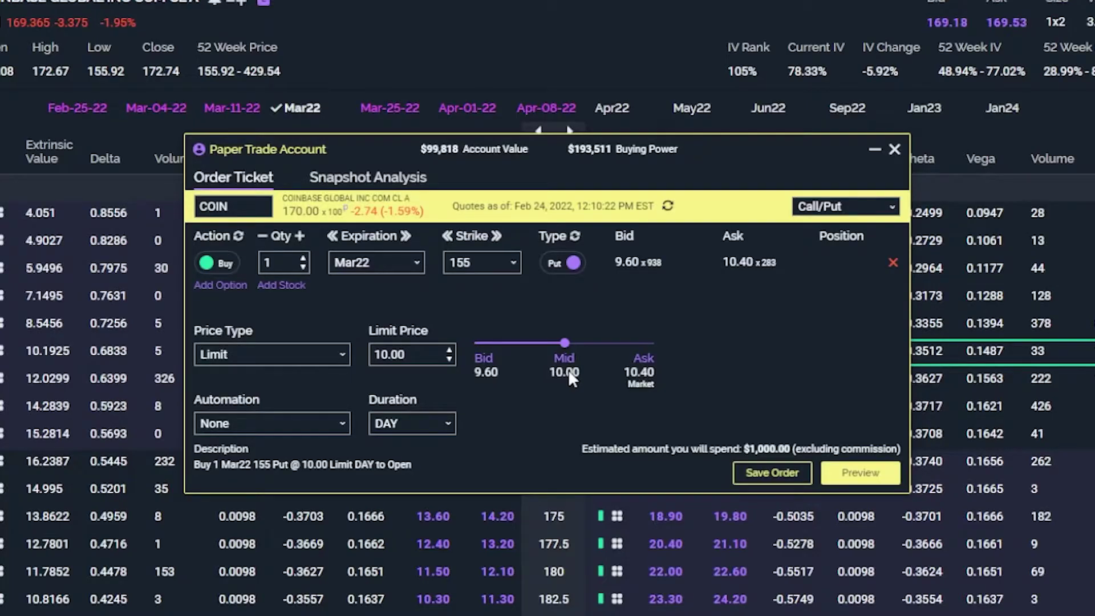
click(411, 357)
drag(411, 357, 395, 360)
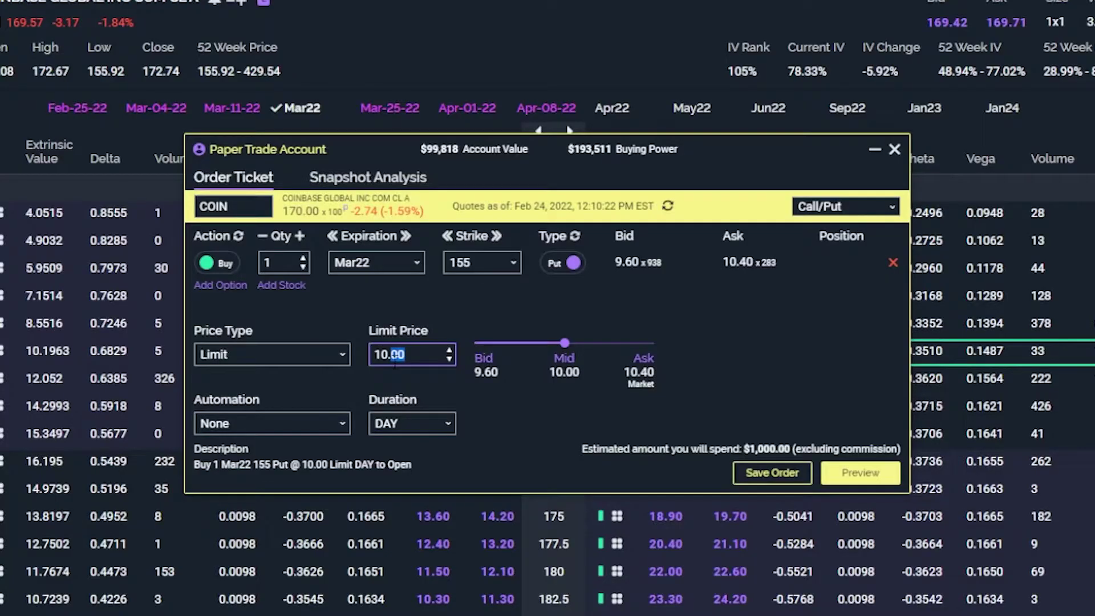
text(4)
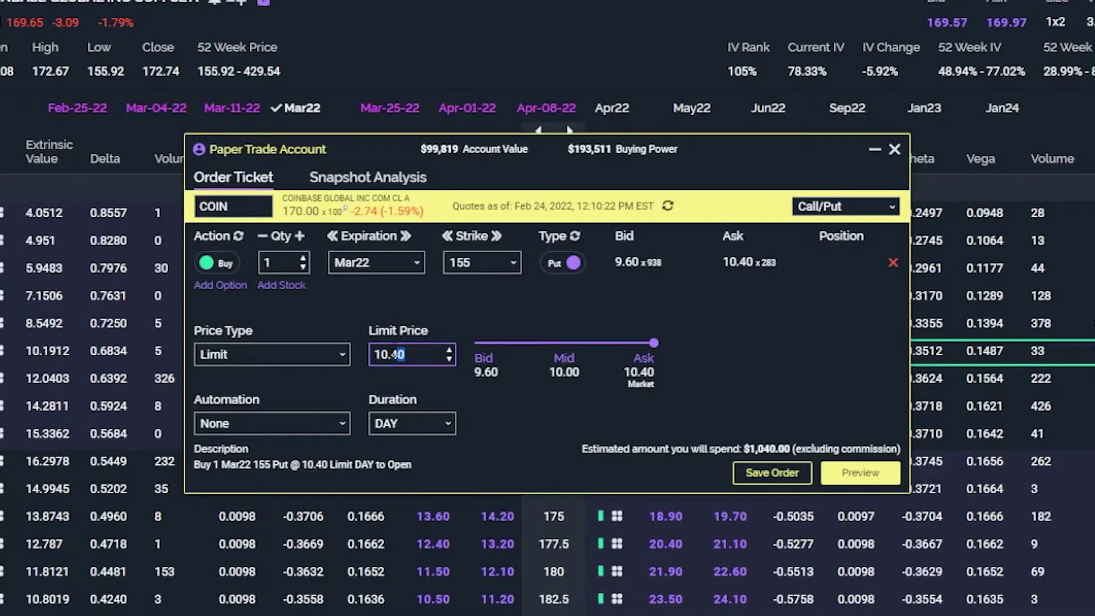
key(BackSpace)
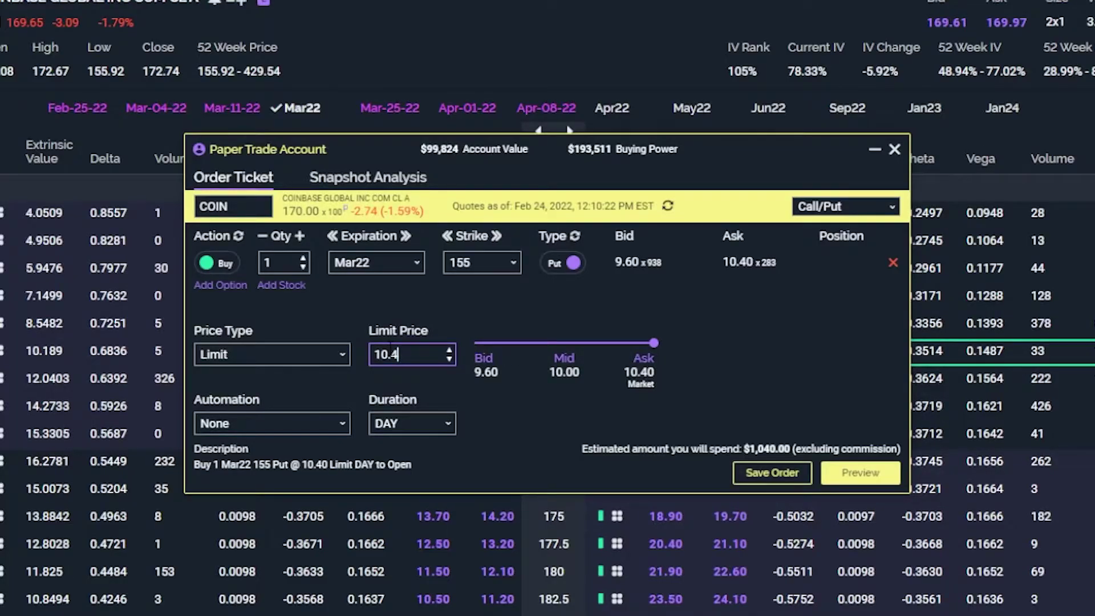
key(BackSpace)
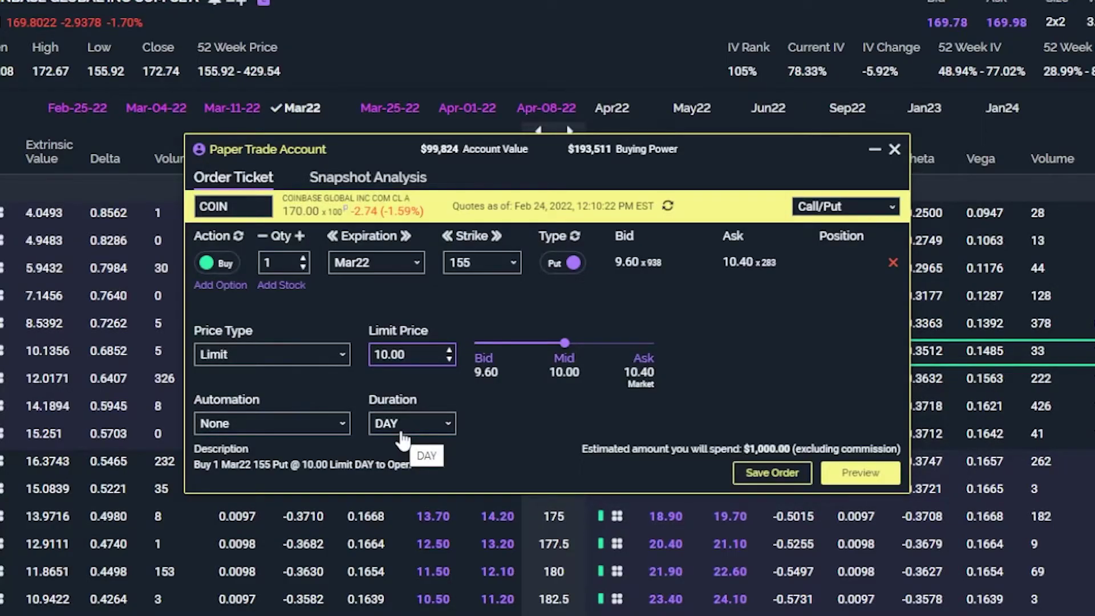
click(868, 476)
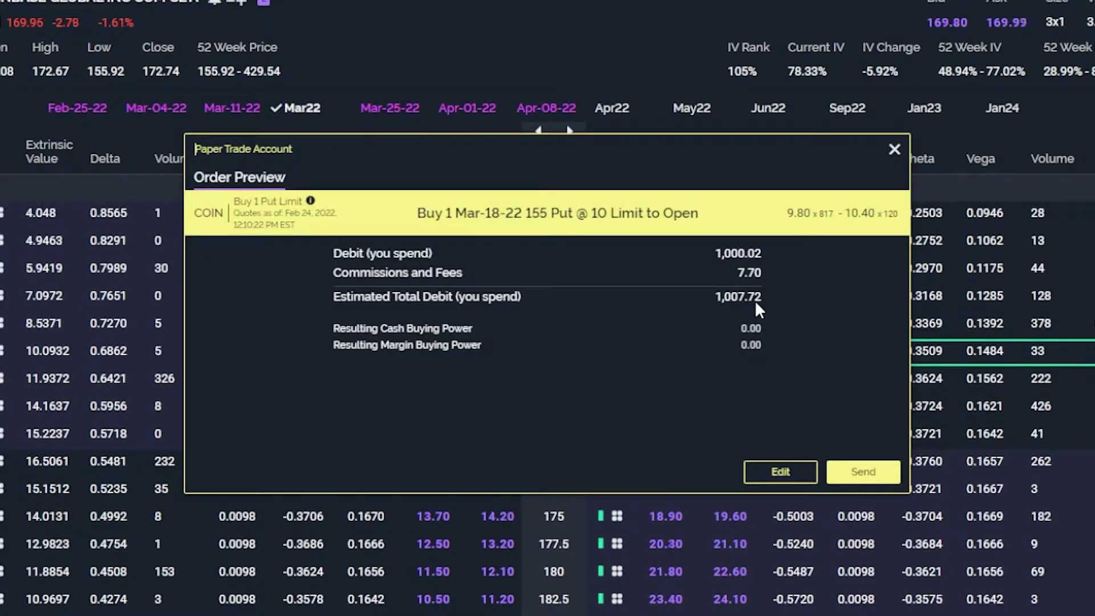
click(843, 472)
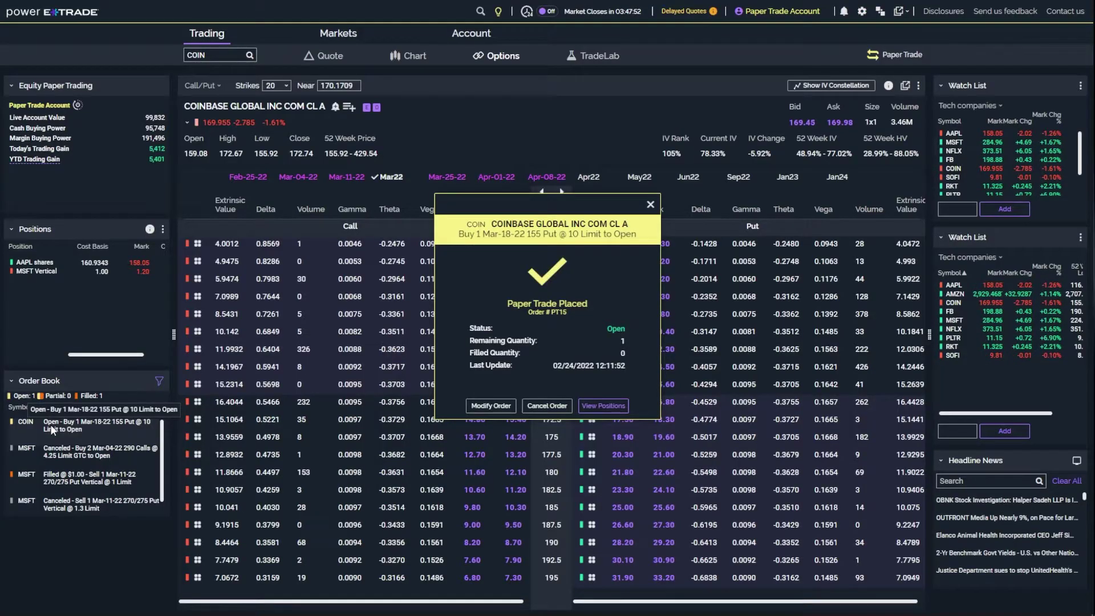
Modify the open COIN put order to the Market price type, preview and send it, and dismiss the confirmation.
click(50, 425)
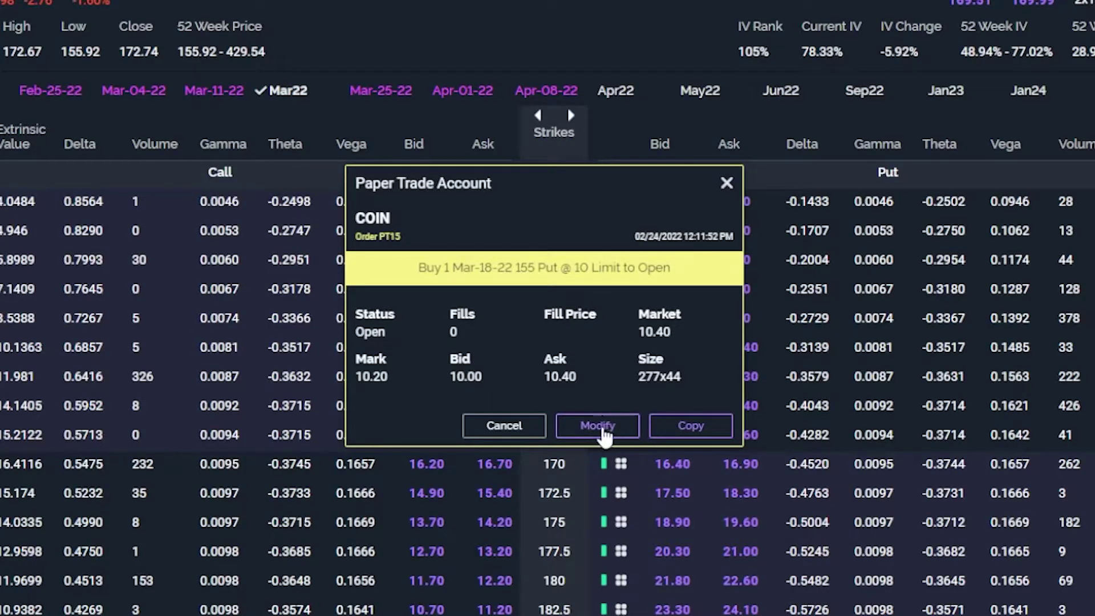
click(597, 429)
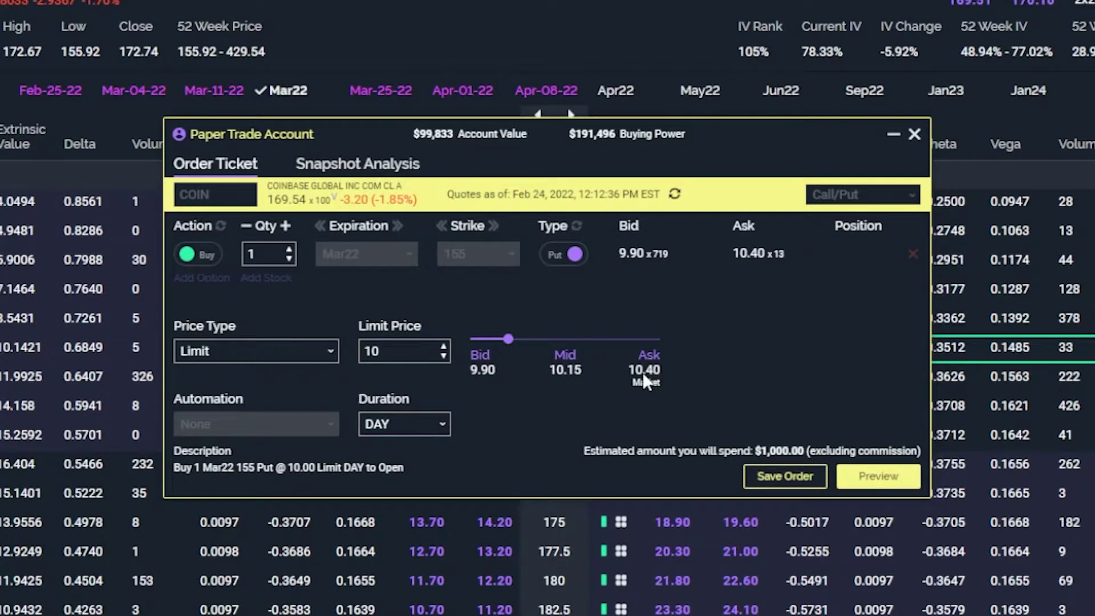
click(334, 351)
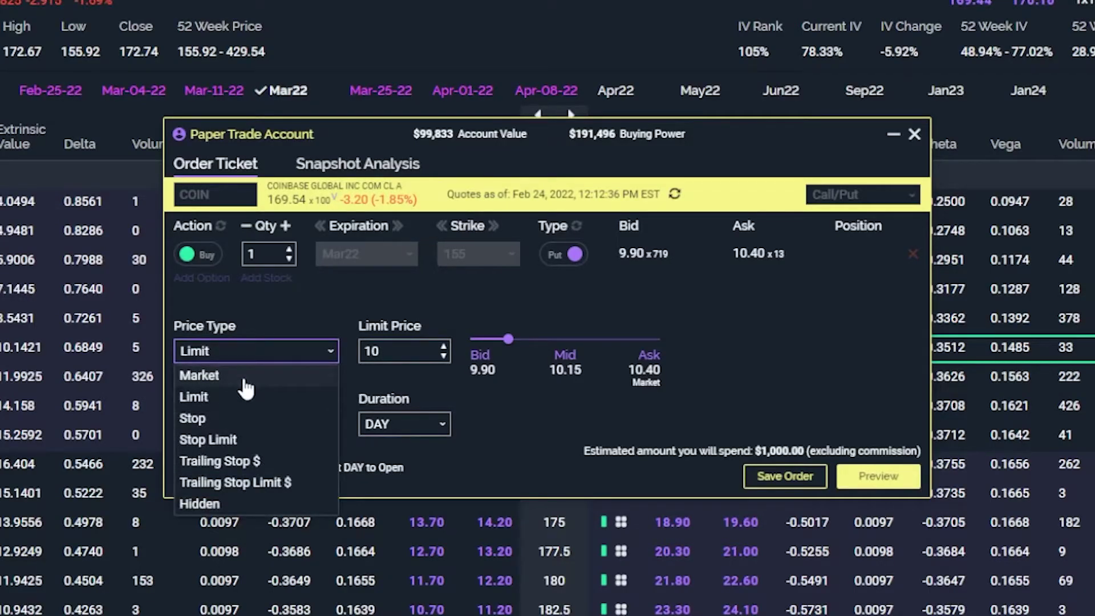
click(217, 375)
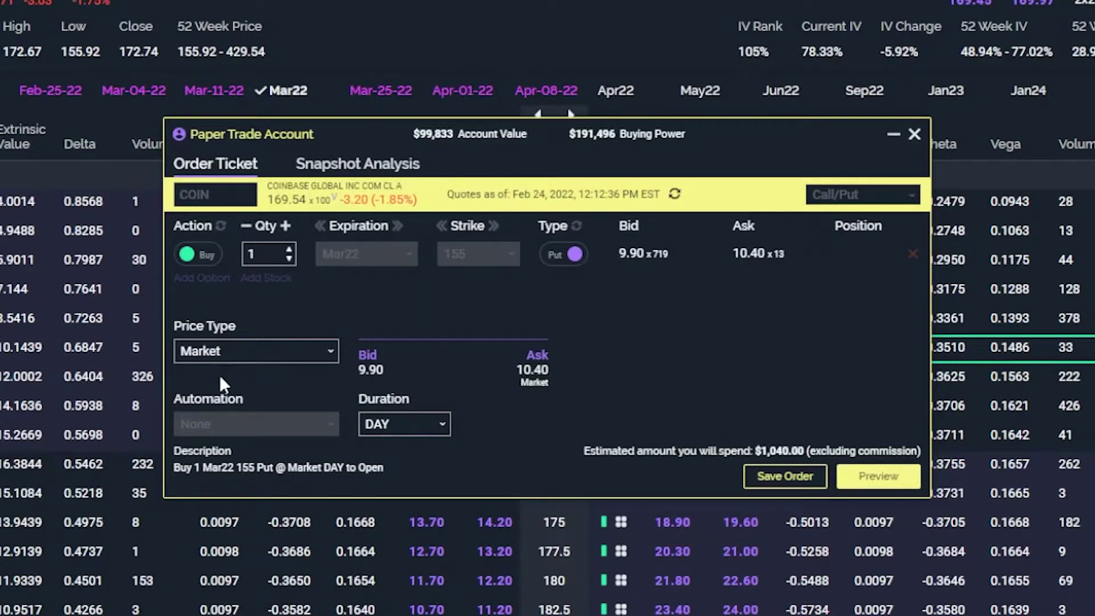
click(874, 474)
click(879, 476)
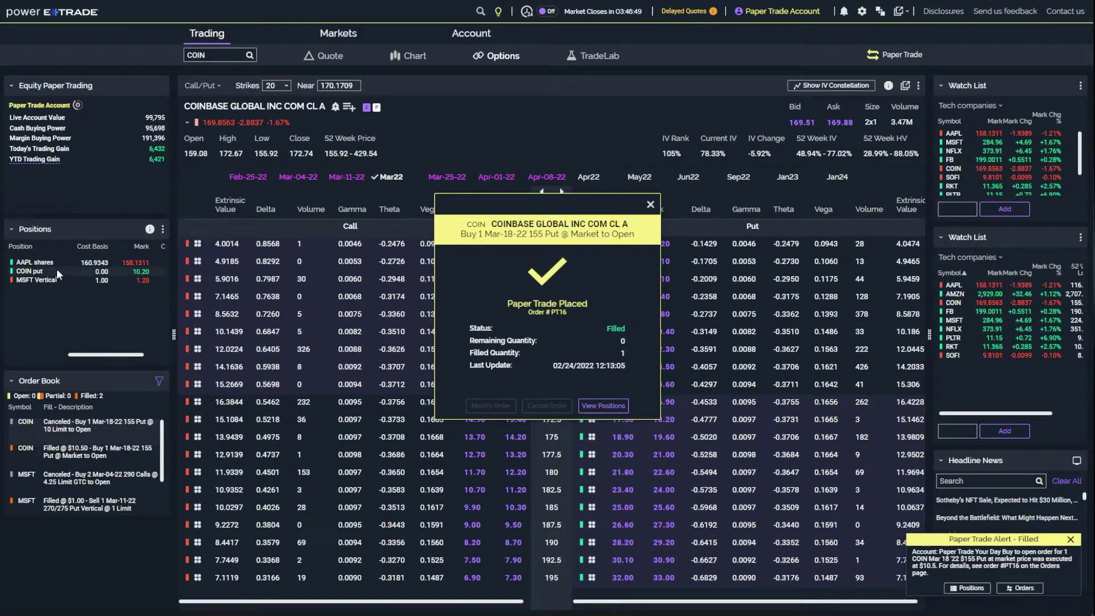
mouse_move(37, 269)
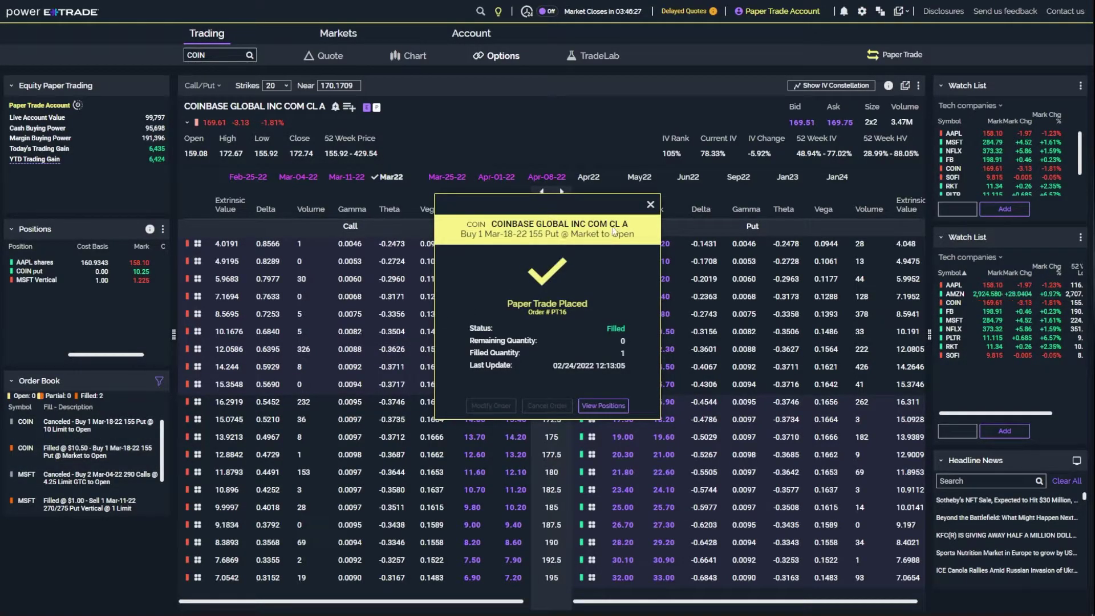
click(650, 204)
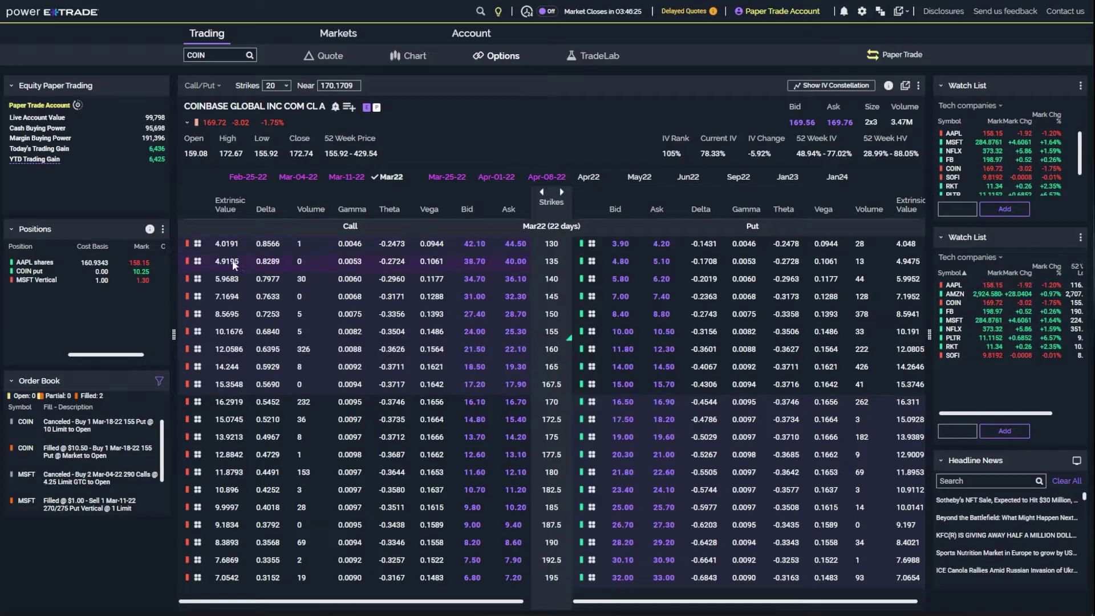
Place a closing order for the COIN put position at a 15.00 limit with GTC duration, previewing and sending it.
click(34, 274)
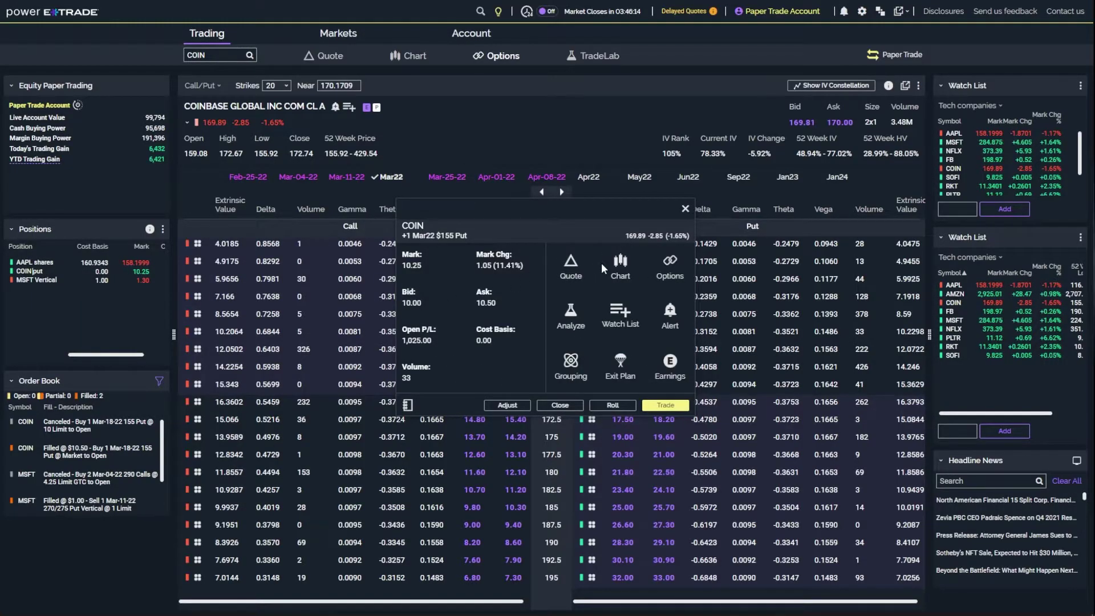
click(561, 406)
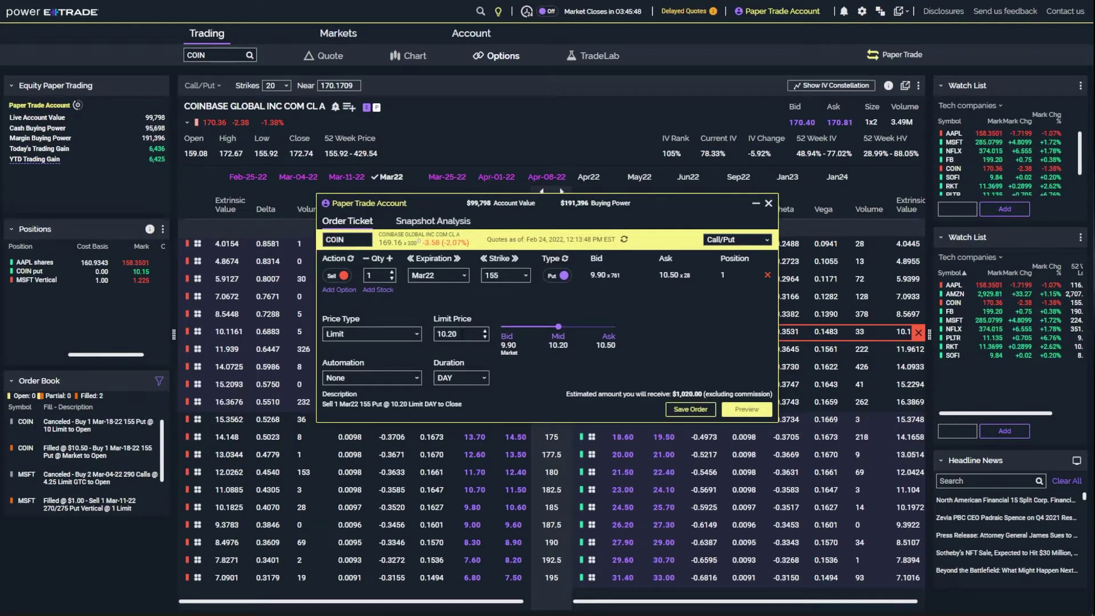
drag(463, 334, 418, 330)
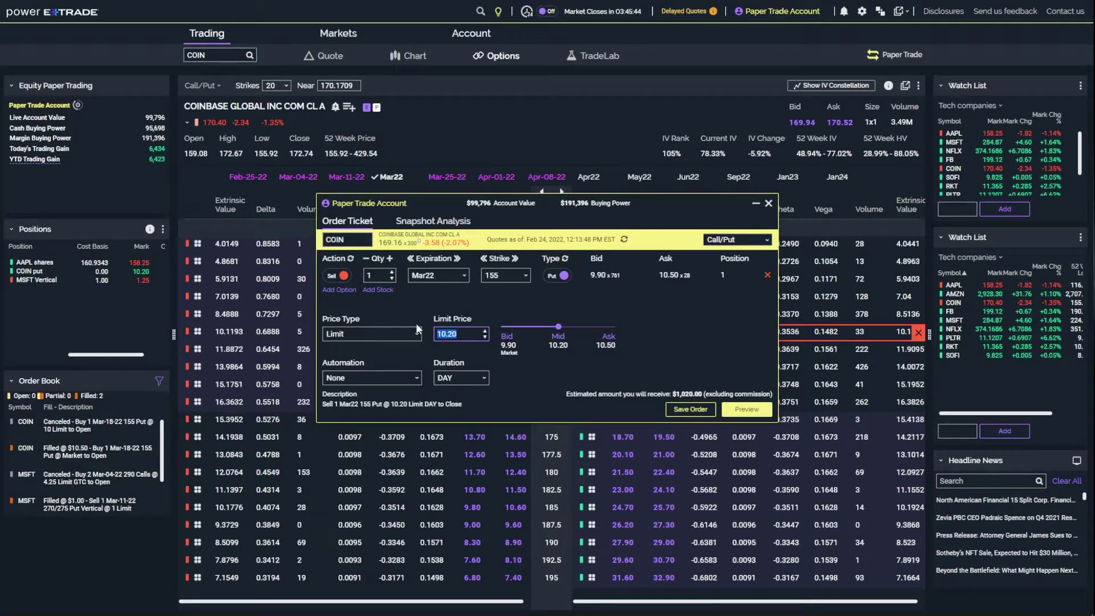
text(15.)
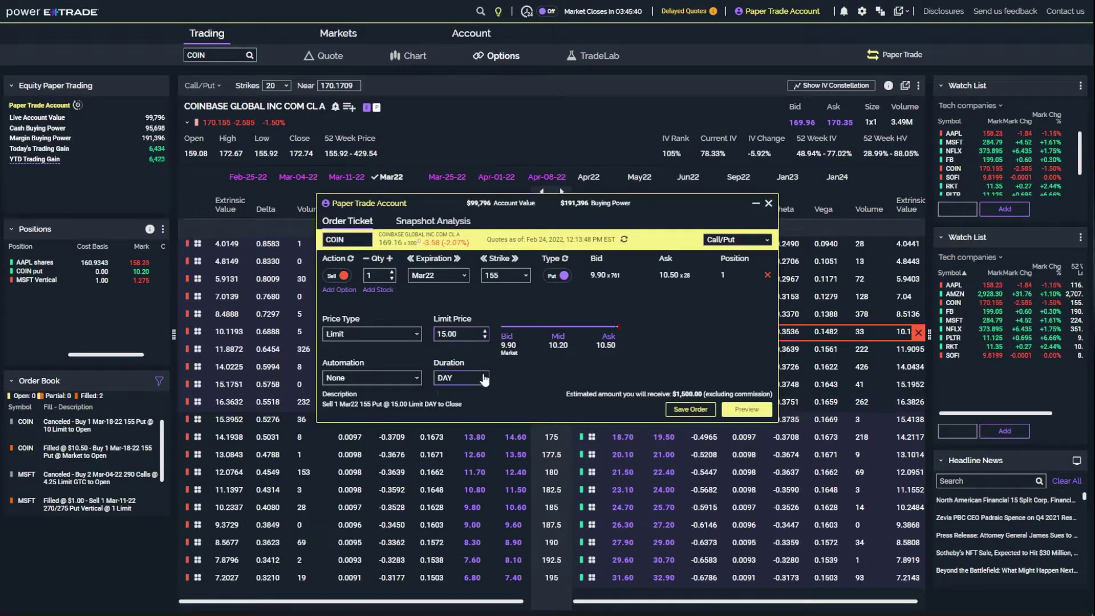
click(461, 377)
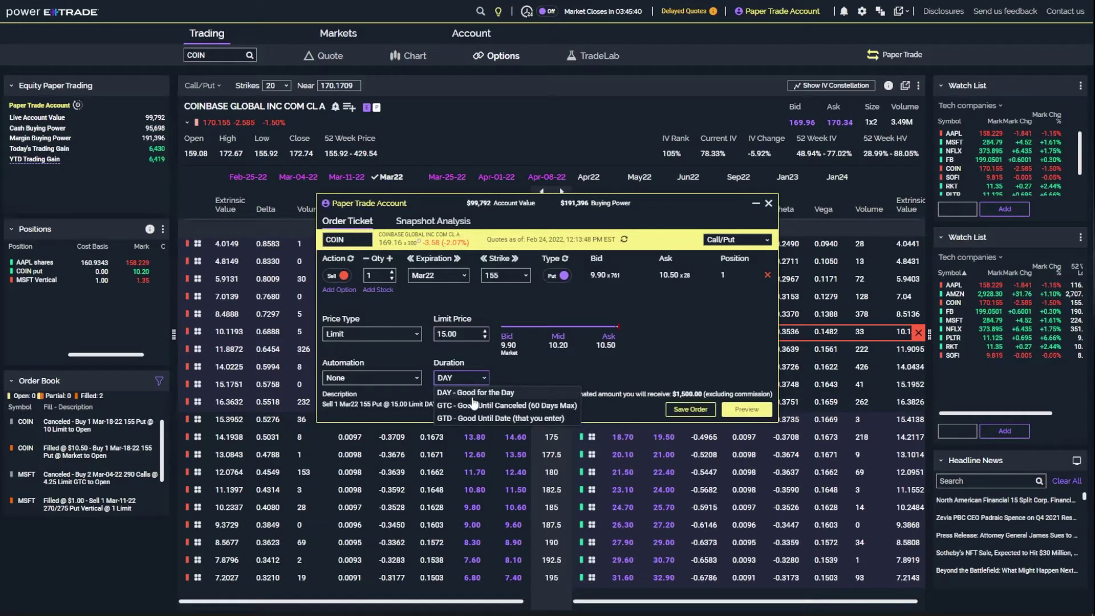
click(473, 405)
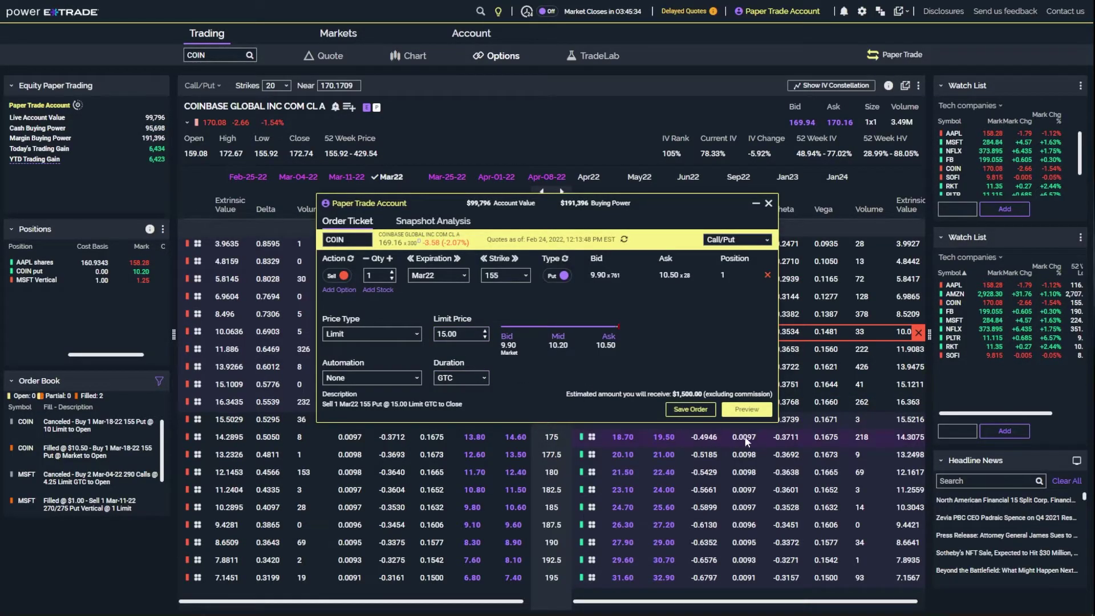
click(761, 413)
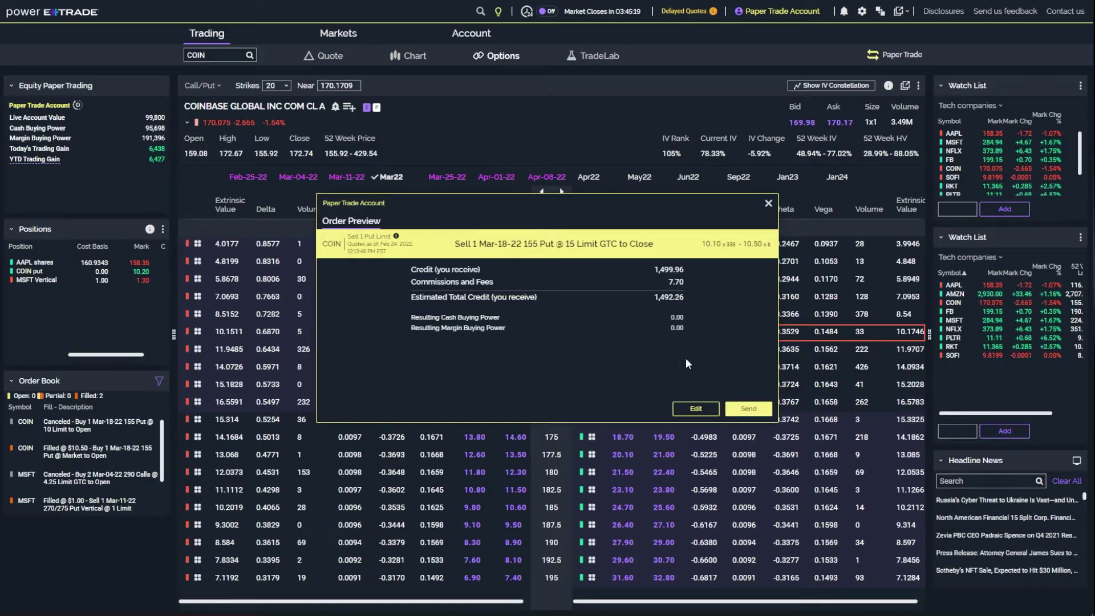
click(764, 410)
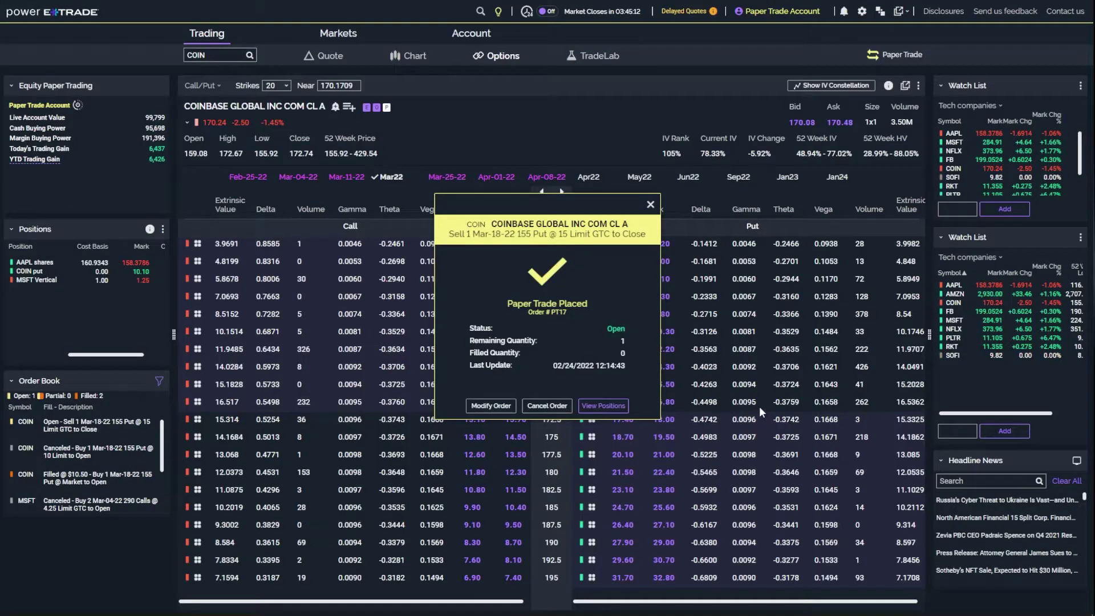
click(650, 207)
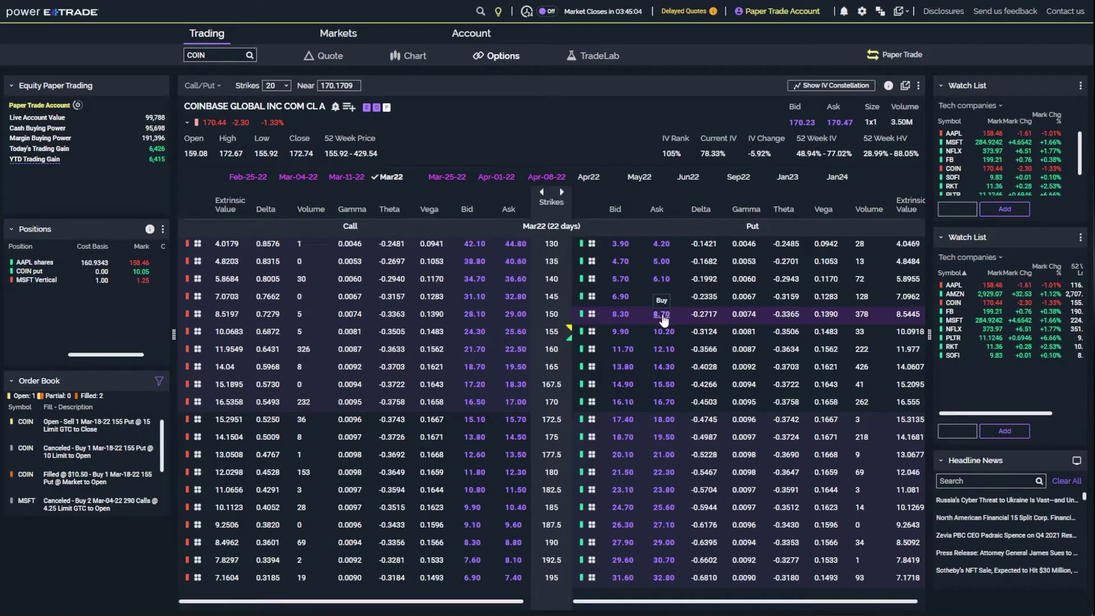
Load the options chain for FB and start a sell order for the Mar22 180 put, moving the ticket below its row.
click(213, 54)
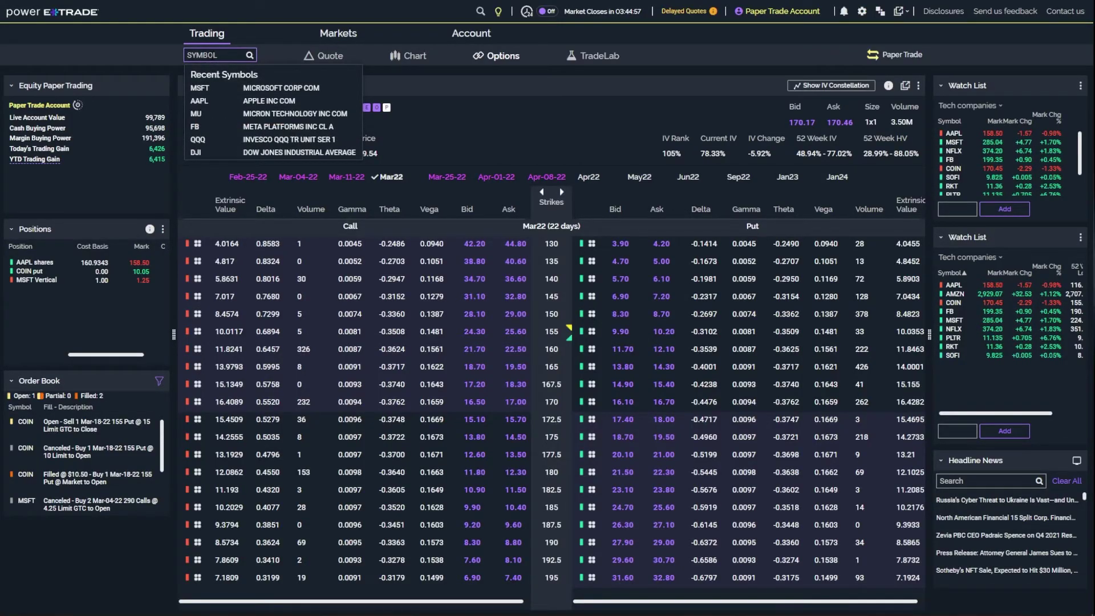
text(FB)
key(Return)
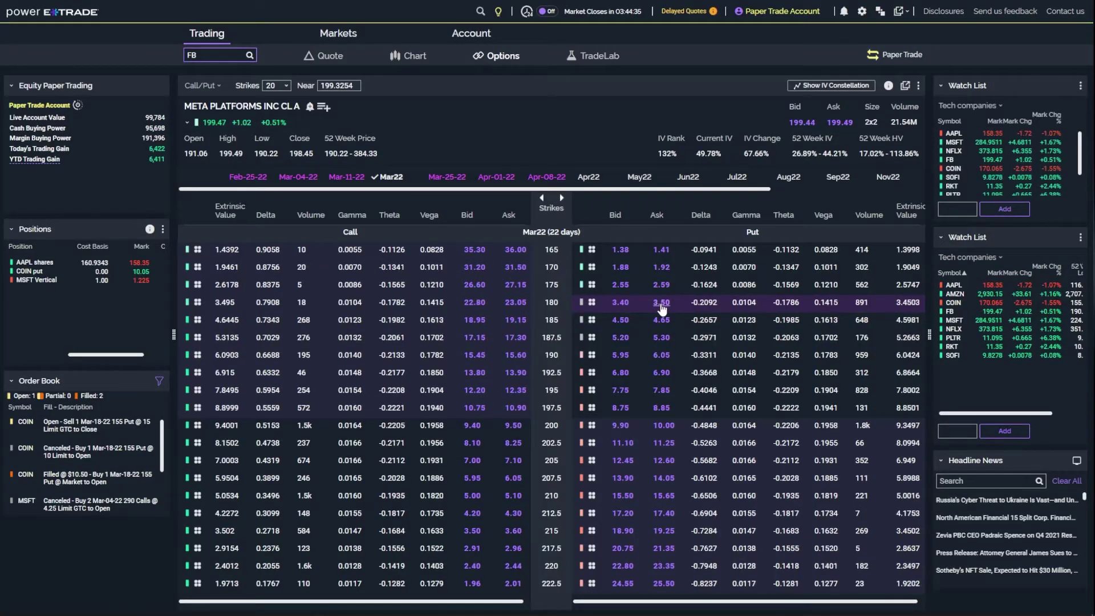
click(622, 303)
drag(646, 208, 663, 333)
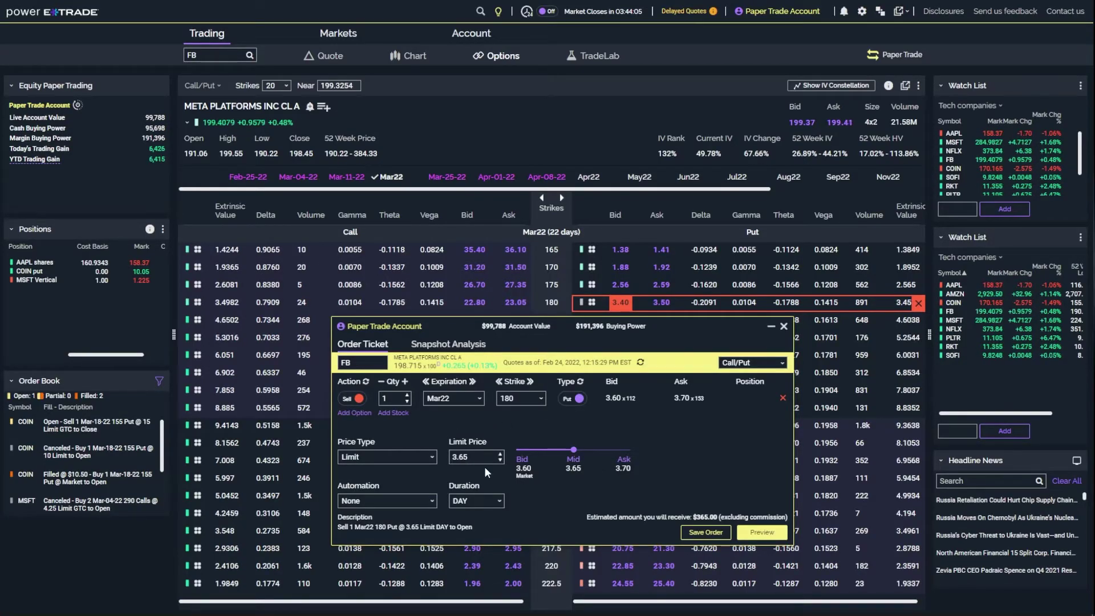
Discard the FB 180 put ticket and start a sell order for one Mar22 210 call.
click(784, 328)
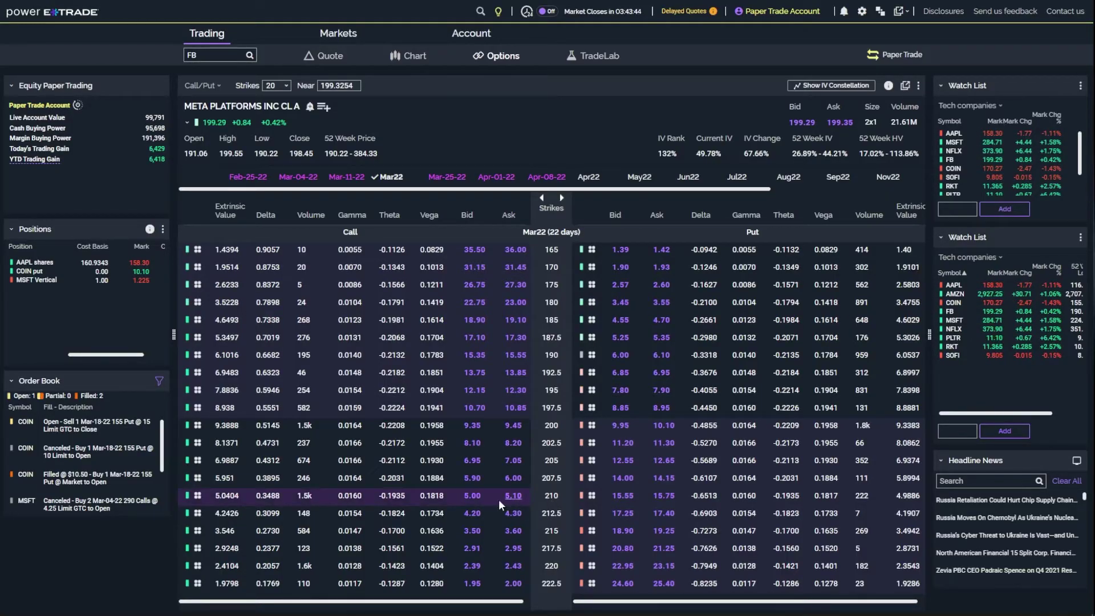
click(471, 500)
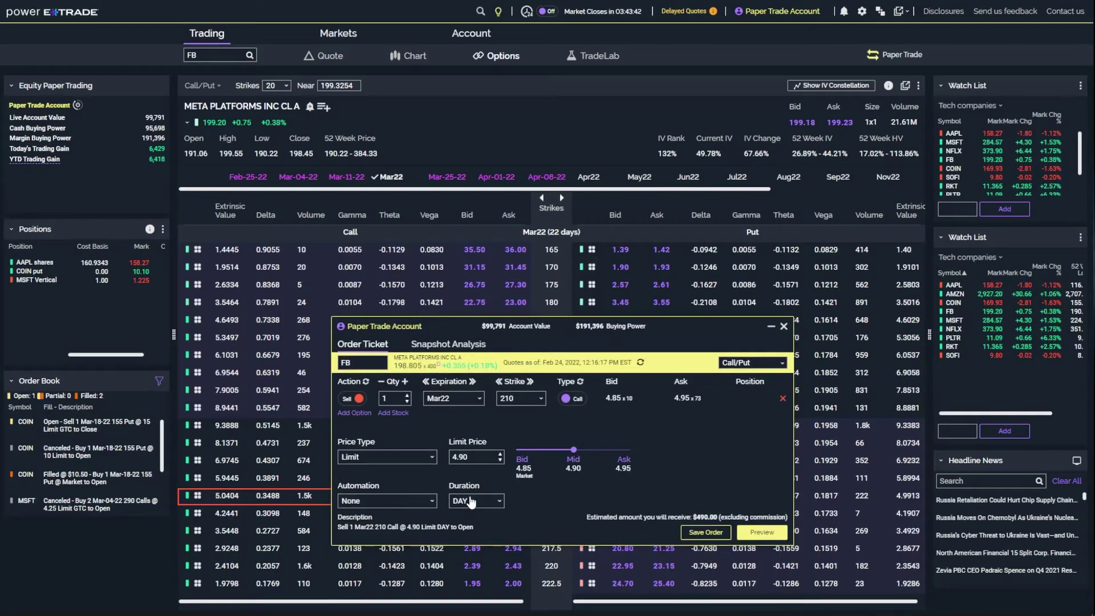
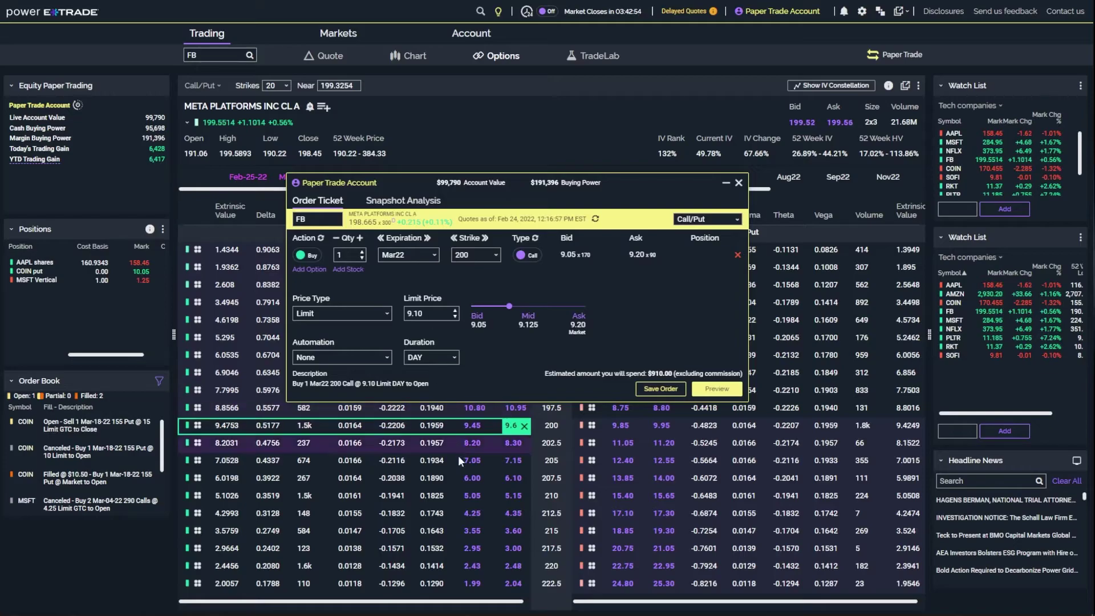
Add a short 210 call to form a Mar22 200/210 call vertical, set a 4.00 limit debit and quantity 5, and discard the ticket.
click(473, 497)
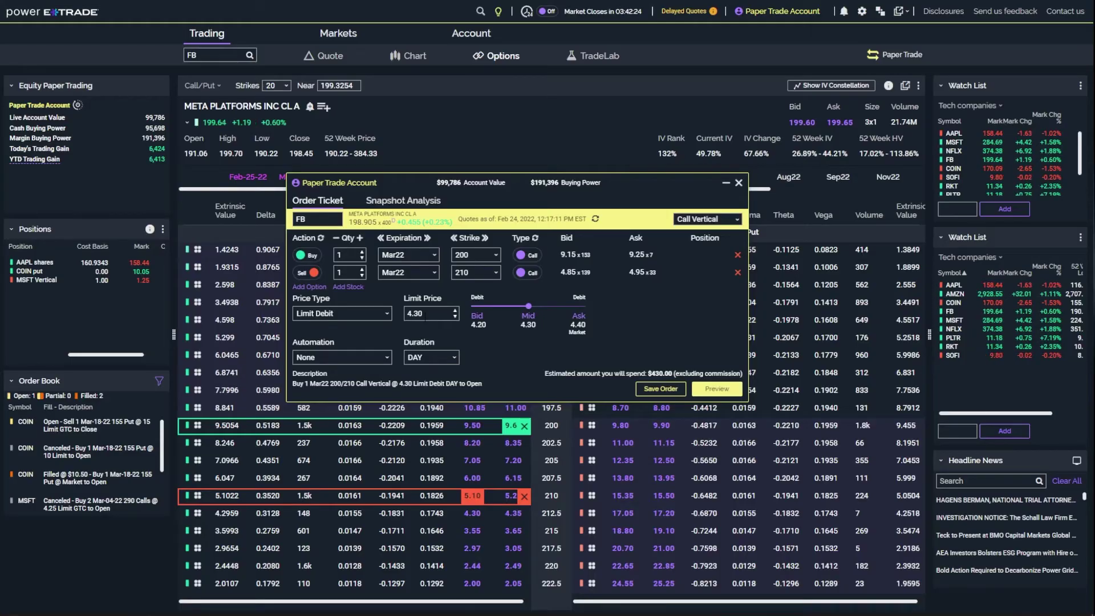
drag(427, 316, 391, 317)
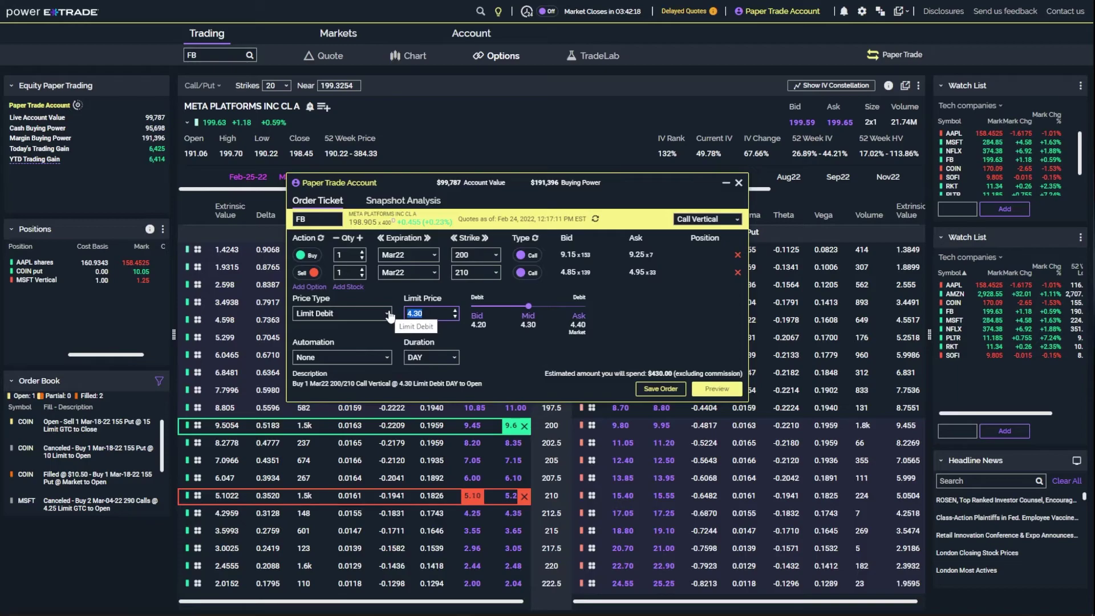
text(4)
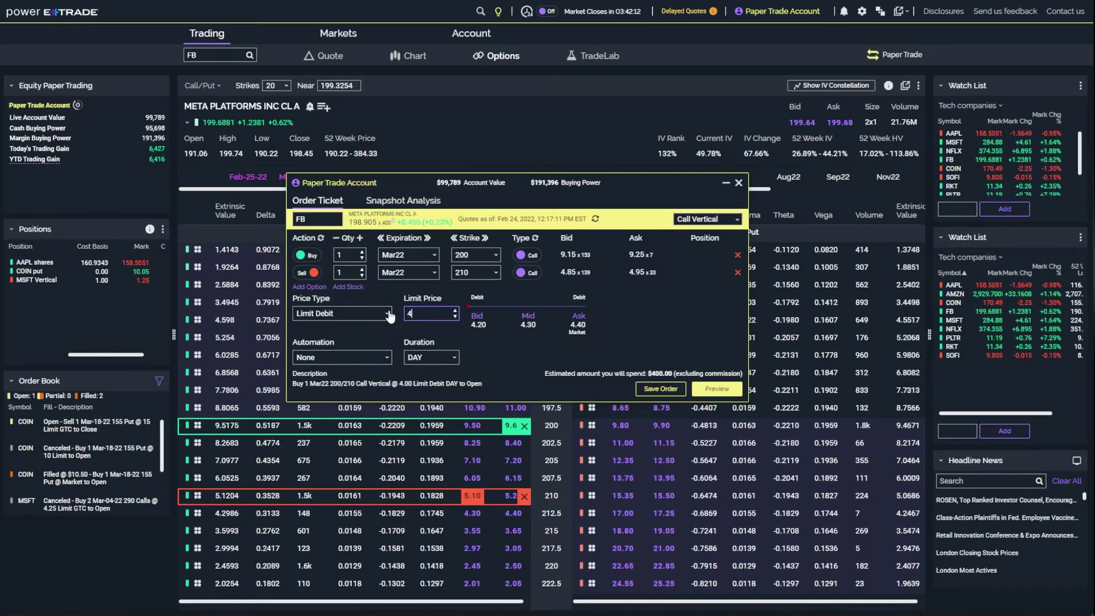
click(360, 239)
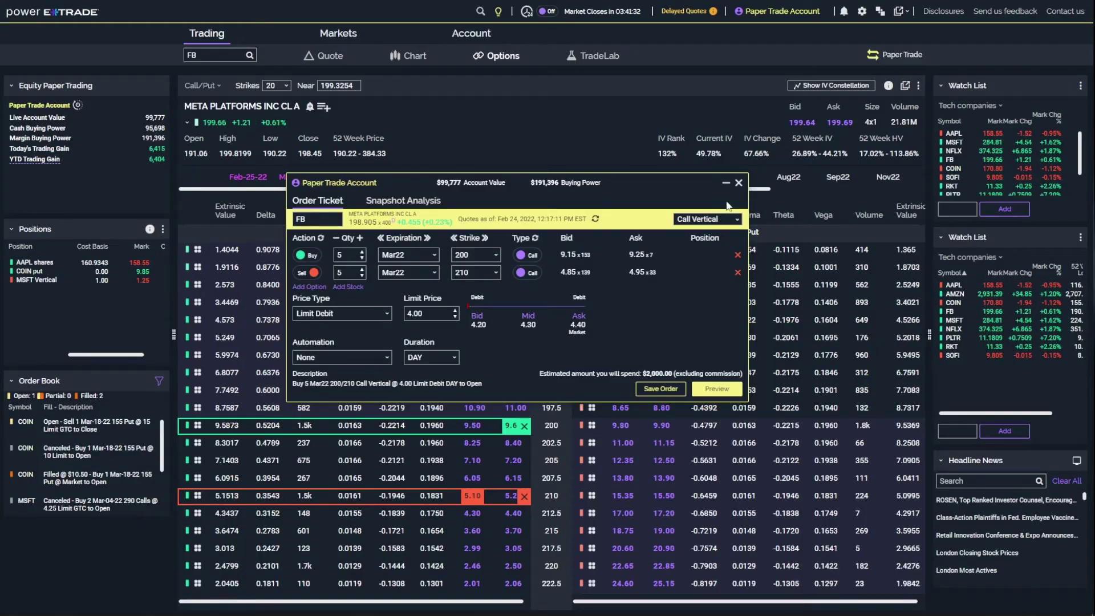
click(737, 184)
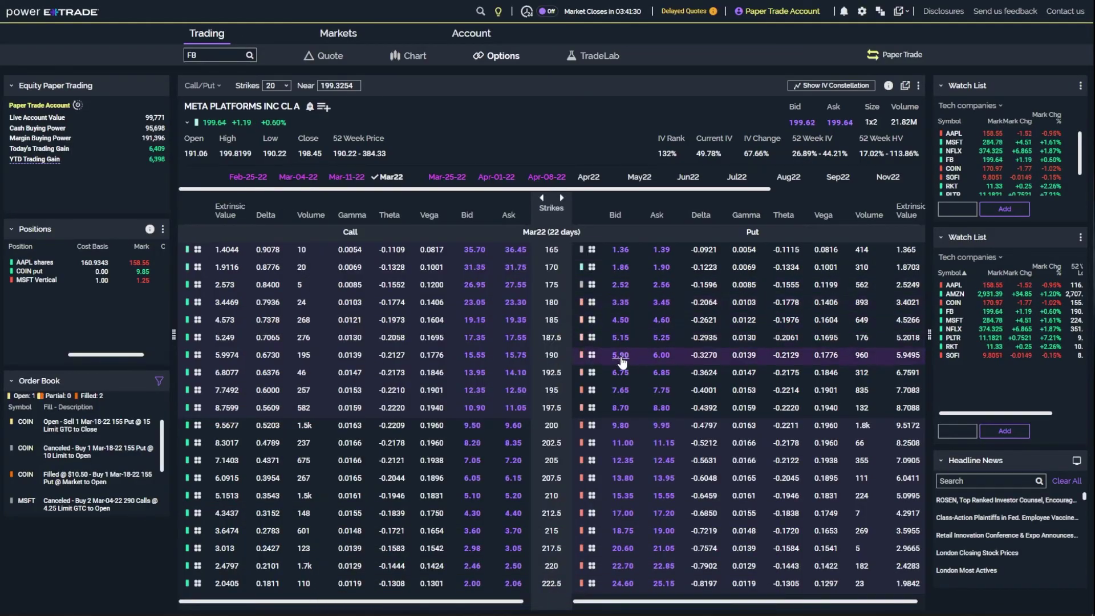
Build an FB Mar22 iron condor, selling the 190 put and 205 call and buying the 180 put and 215 call, and reposition its ticket.
click(620, 355)
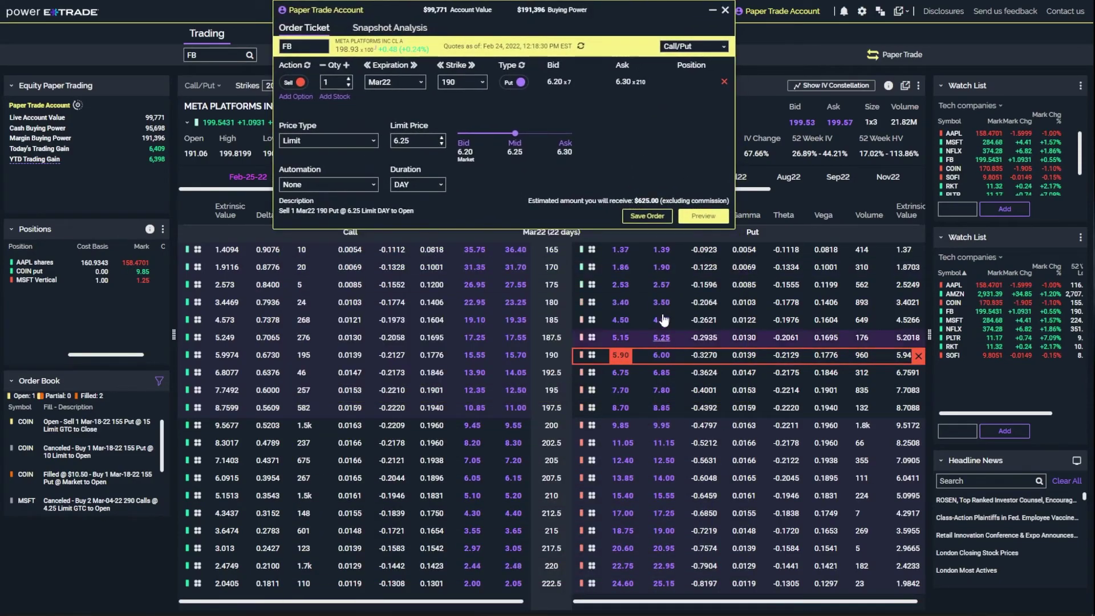
click(662, 302)
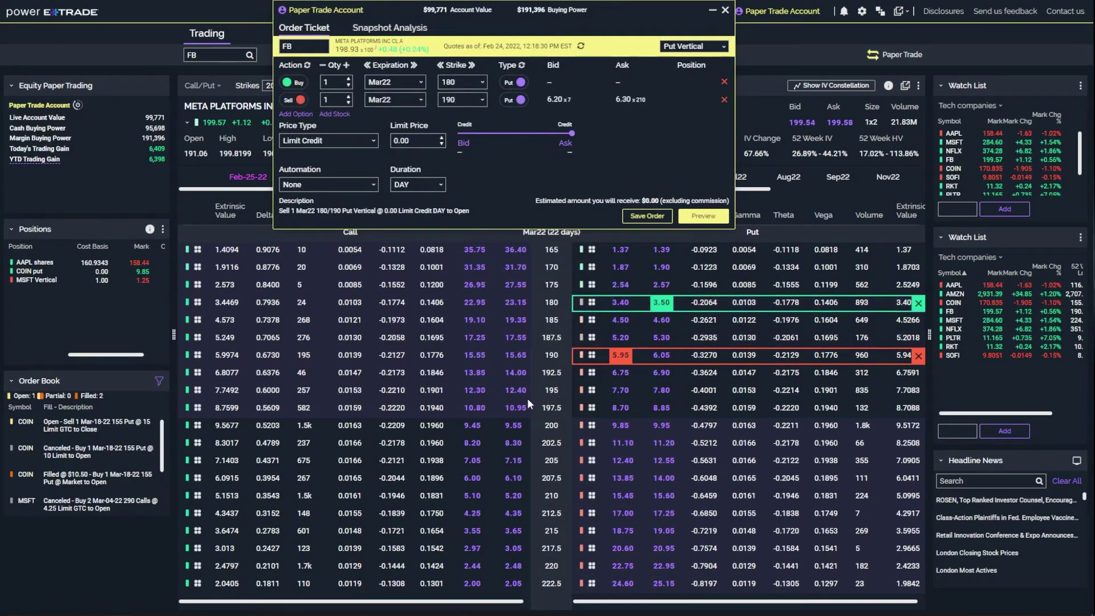
click(472, 460)
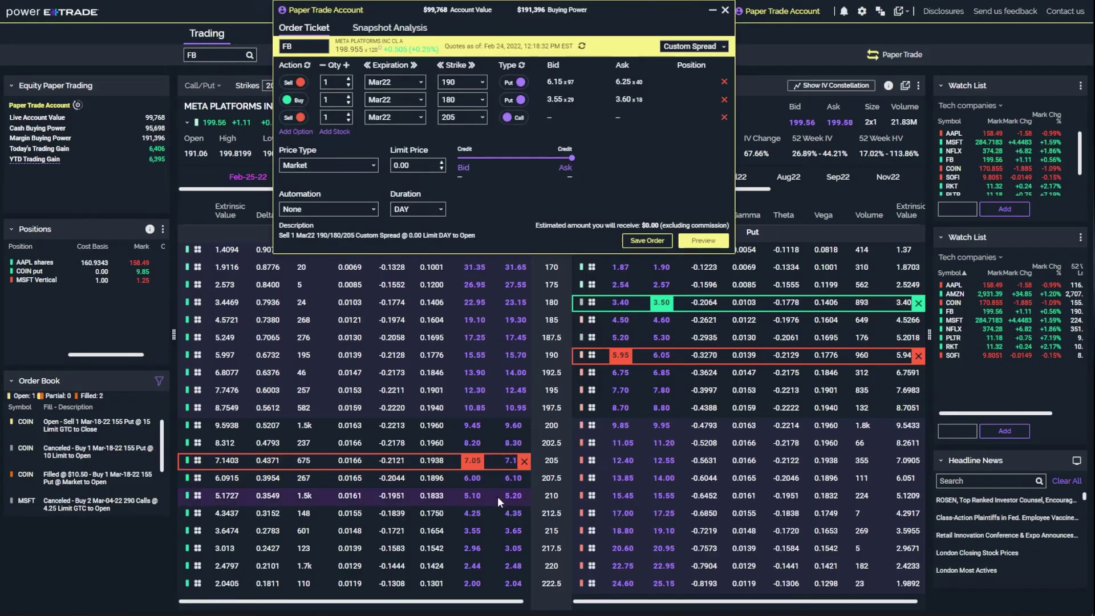
click(512, 531)
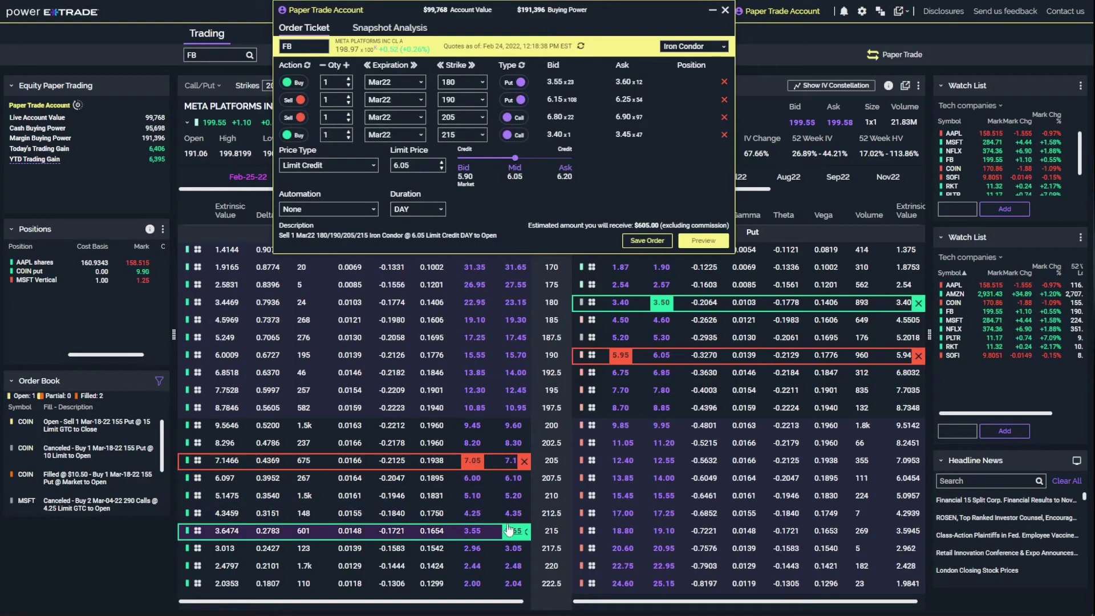
drag(485, 10, 487, 85)
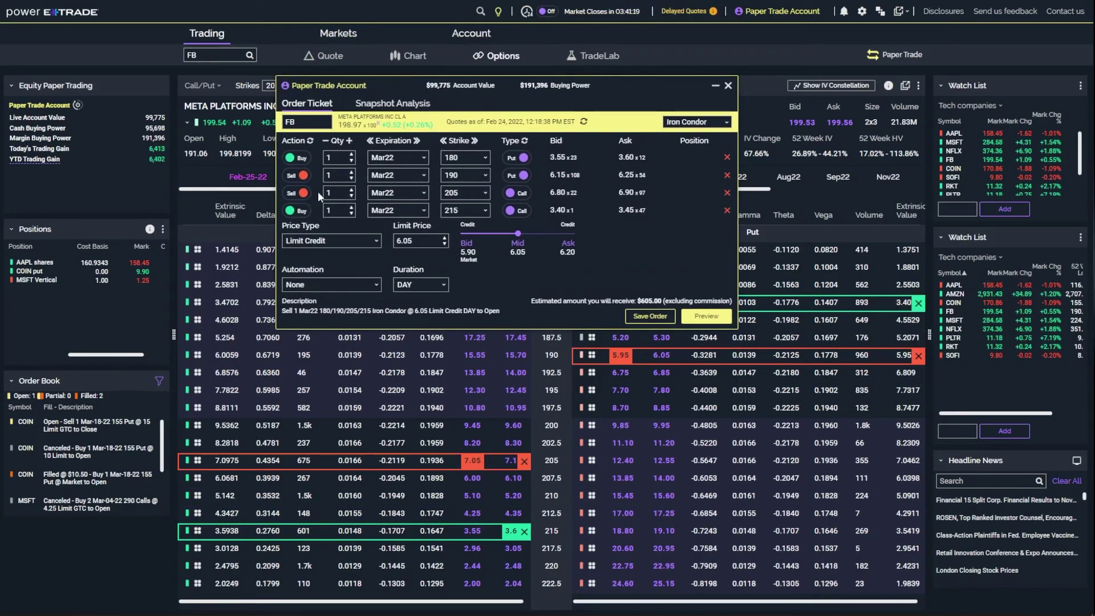